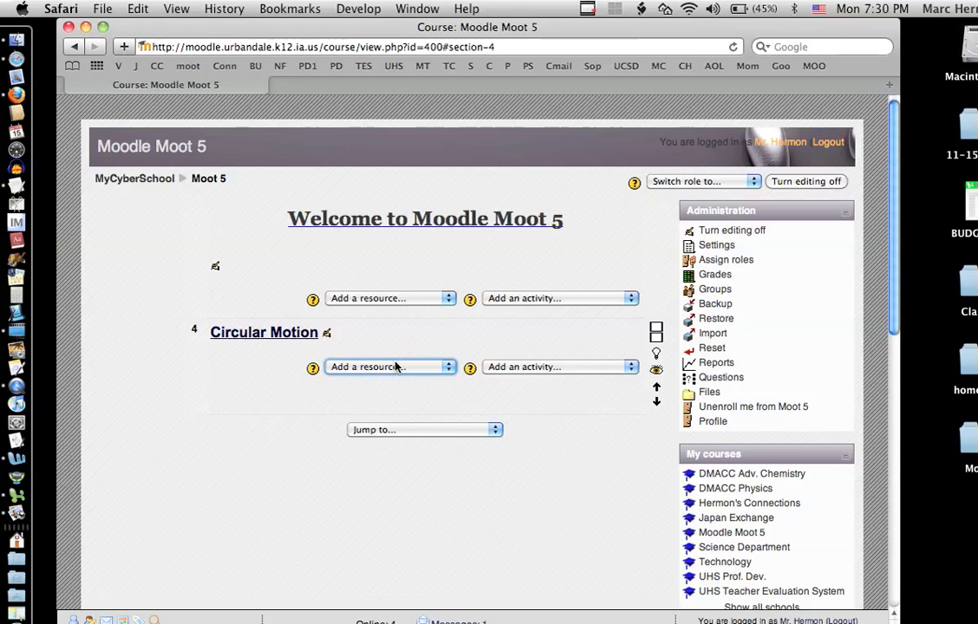
Add a web page resource to the Circular Motion topic and name it "Webpage 1"
left_click(394, 366)
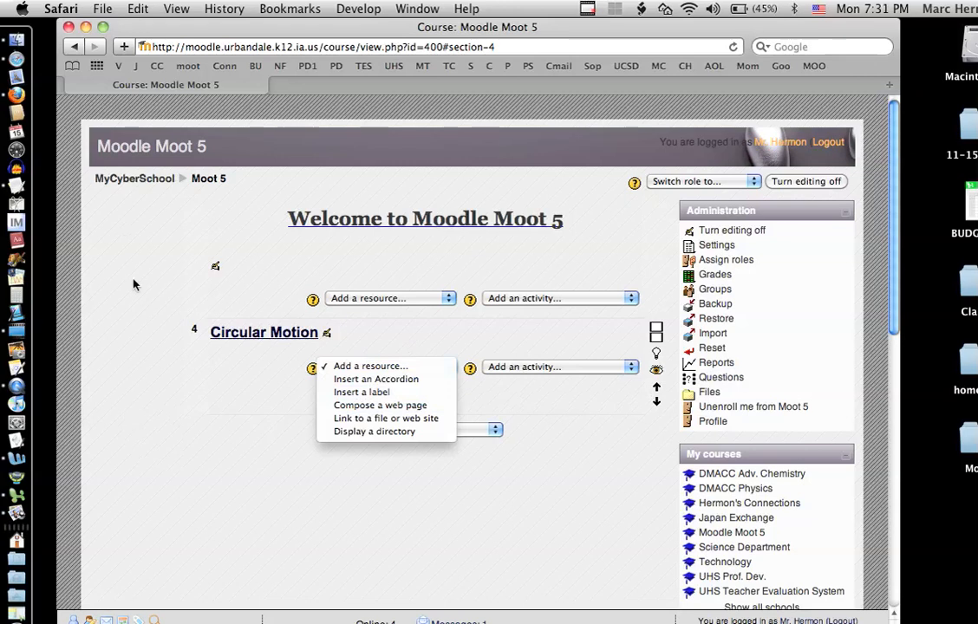
left_click(350, 406)
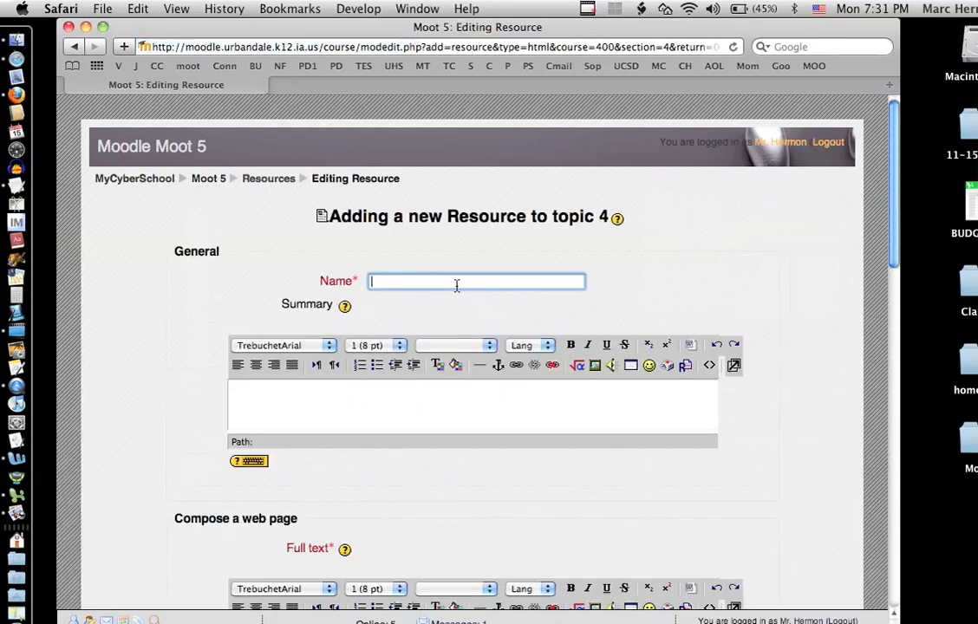
type("Webpage 1")
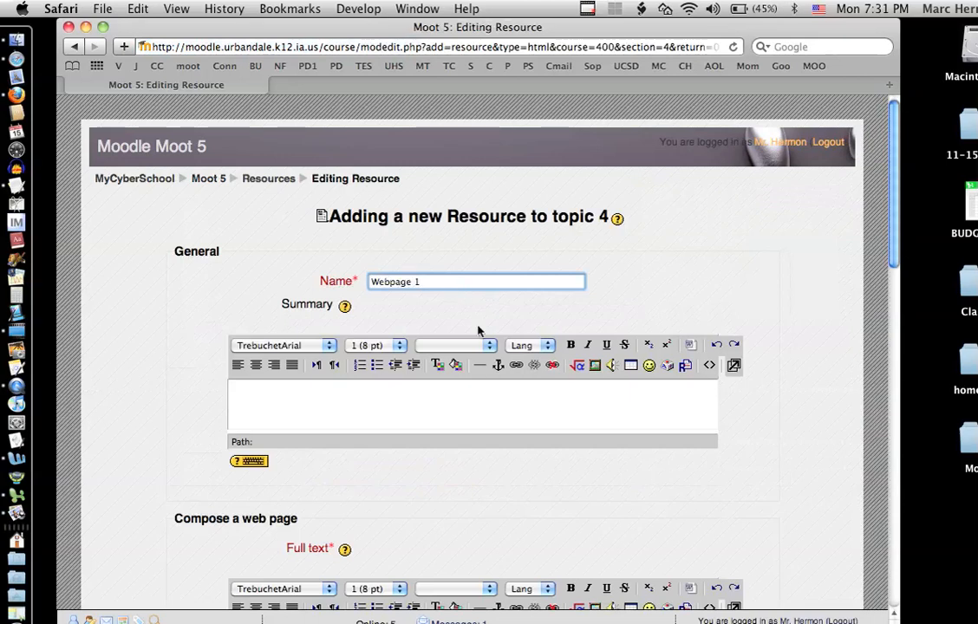
Enter the centred heading "Here is page 1 of my webpage:" in the resource's full text
scroll(480, 333, "down", 2)
scroll(480, 334, "down", 3)
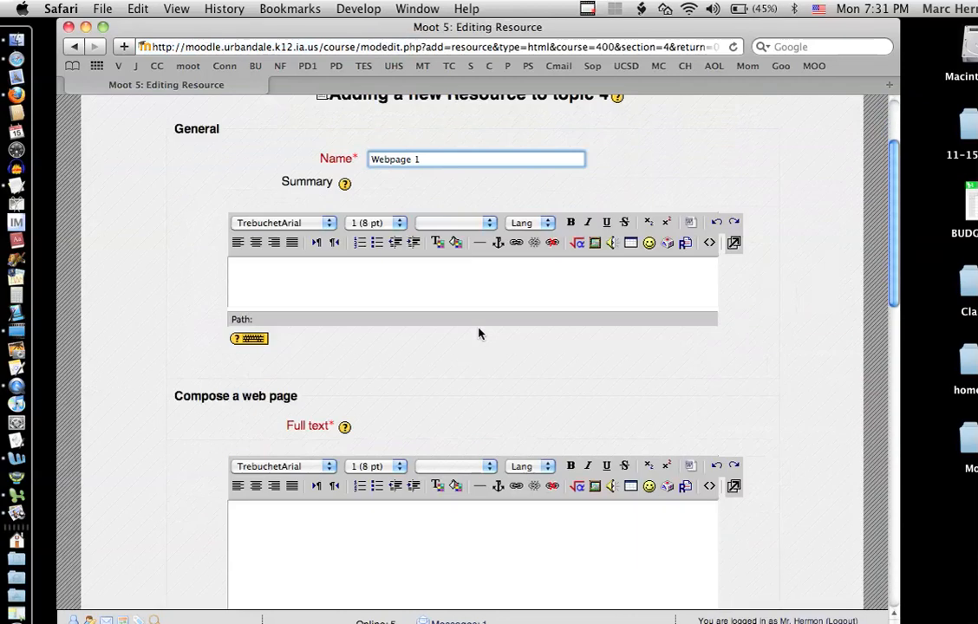
scroll(480, 332, "down", 2)
scroll(480, 332, "up", 4)
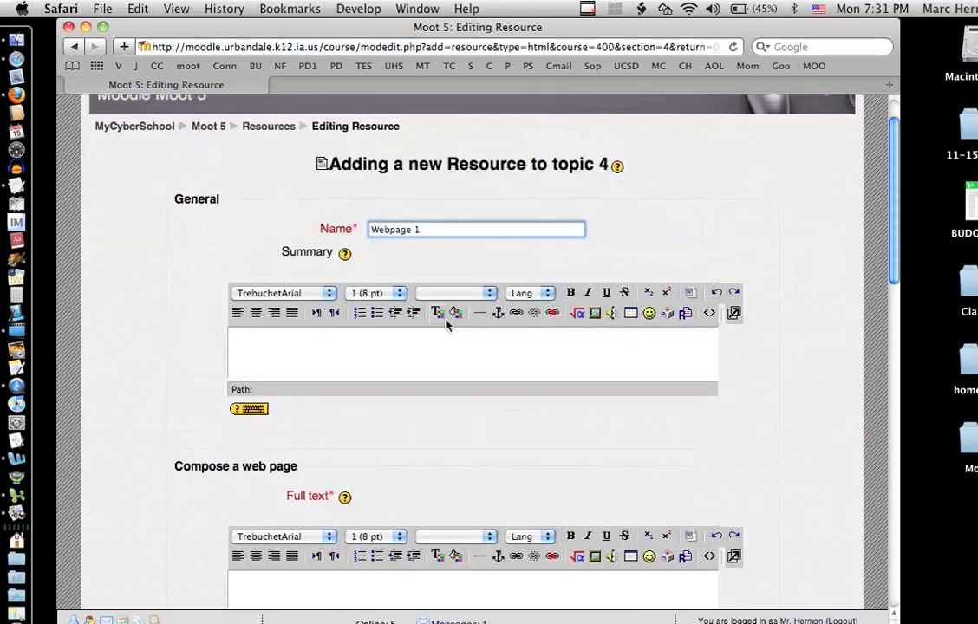
scroll(450, 321, "down", 7)
scroll(446, 325, "down", 8)
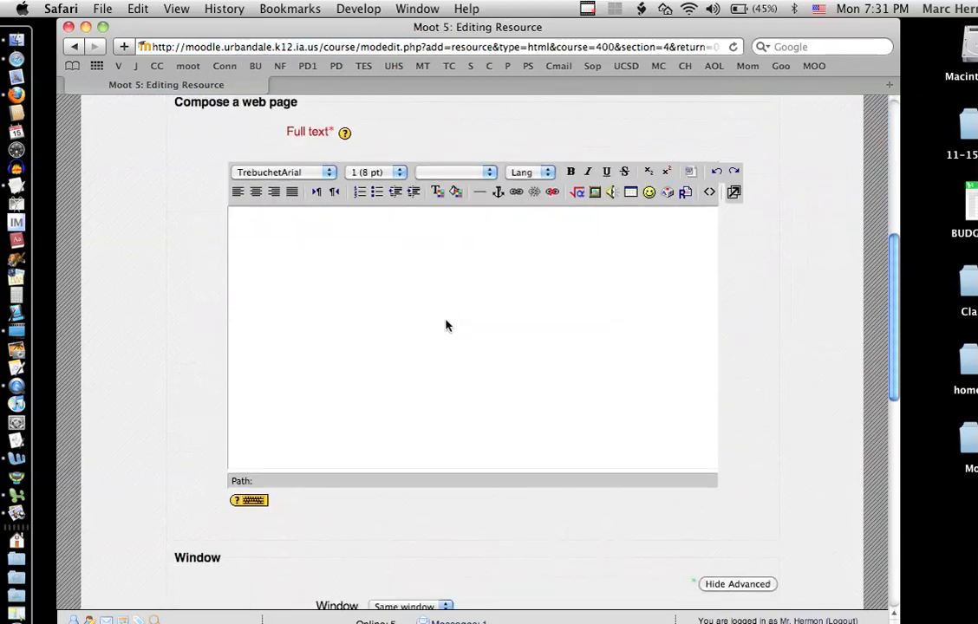
scroll(446, 326, "up", 4)
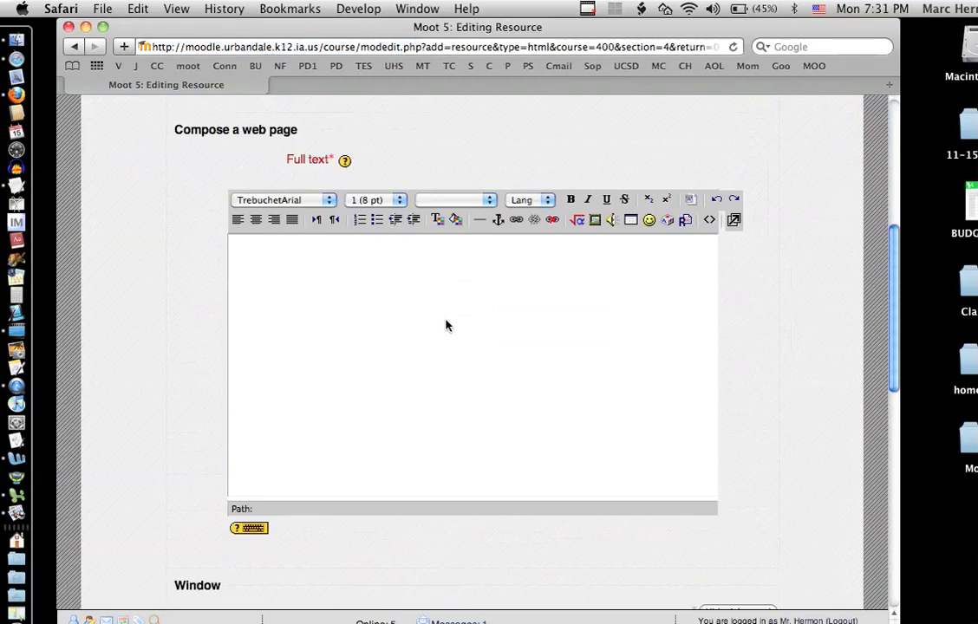
left_click(341, 326)
left_click(256, 220)
type("Here")
type(" is pa")
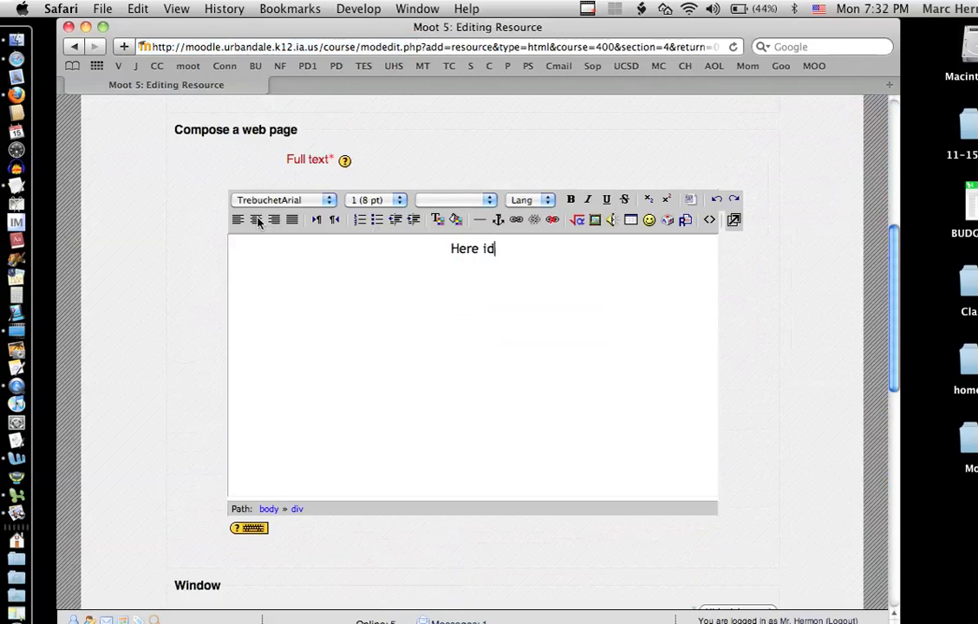
type("ge")
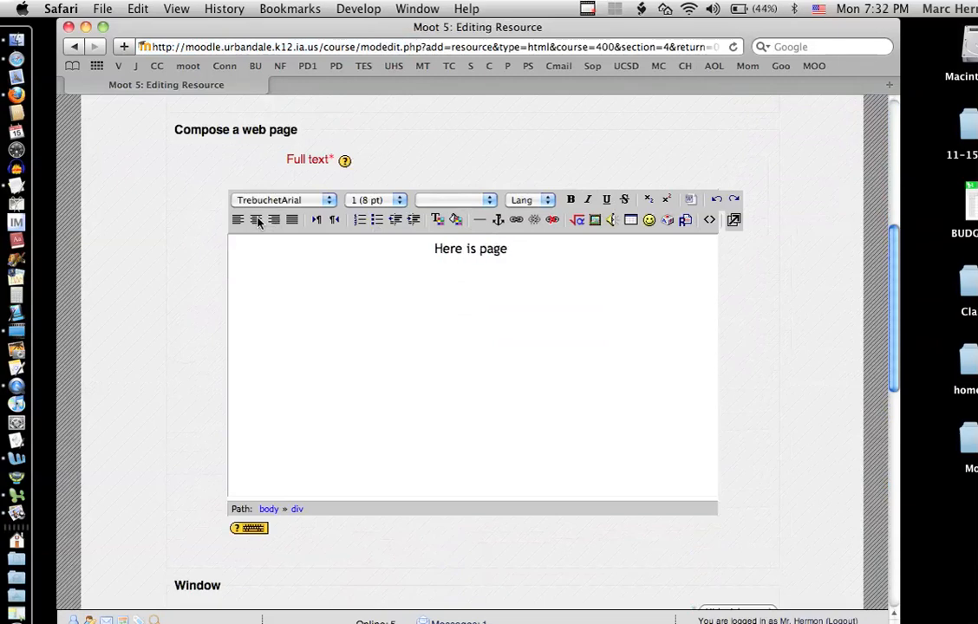
type(" 1 of my ")
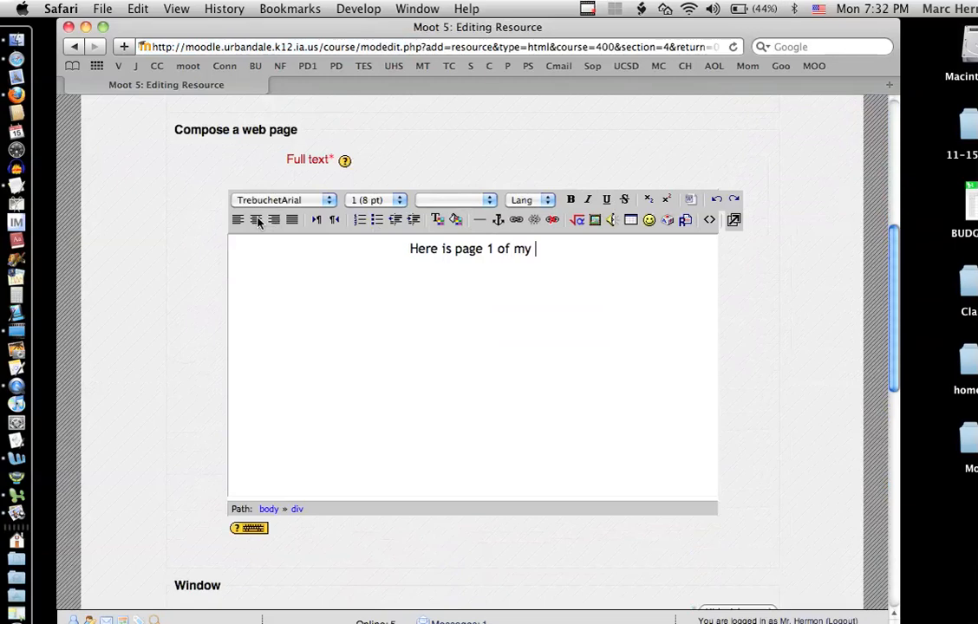
type("web")
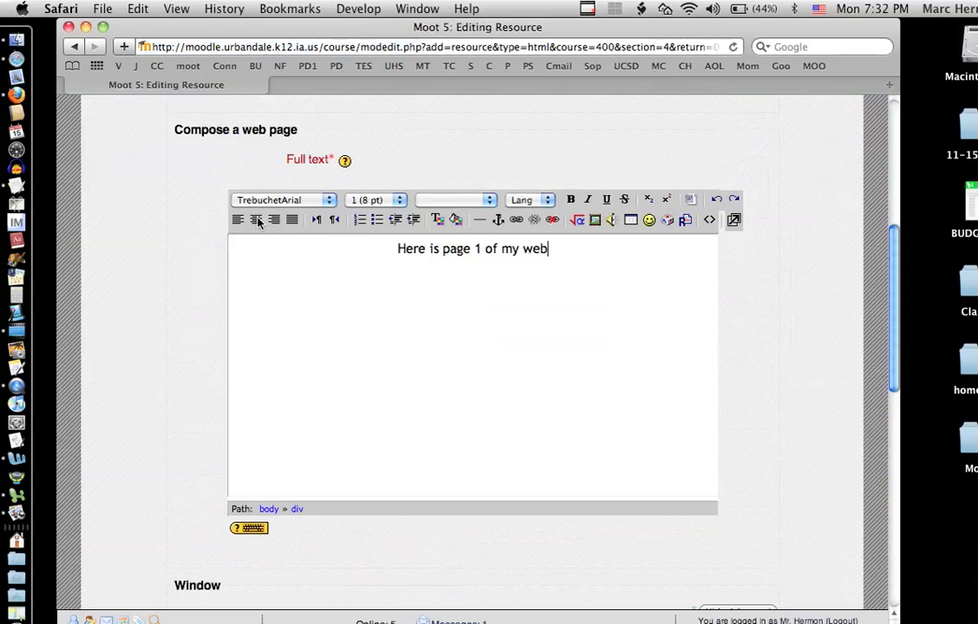
type("page:")
key("Return")
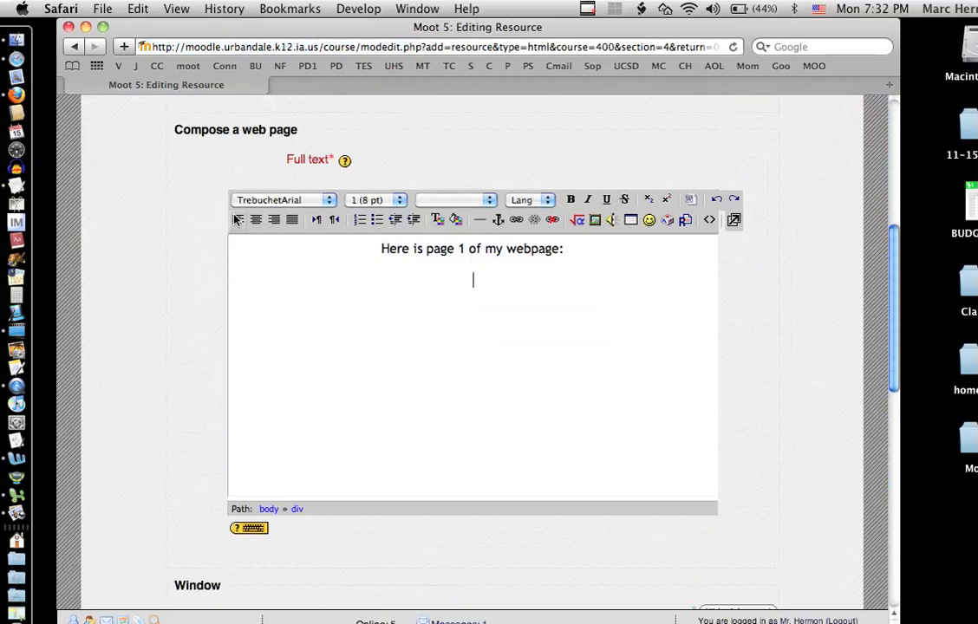
Below the heading, add the left-aligned line "Check out the following links:" followed by clickoffchallenge.com and espn.com on separate lines
left_click(238, 220)
type("Check out the followi")
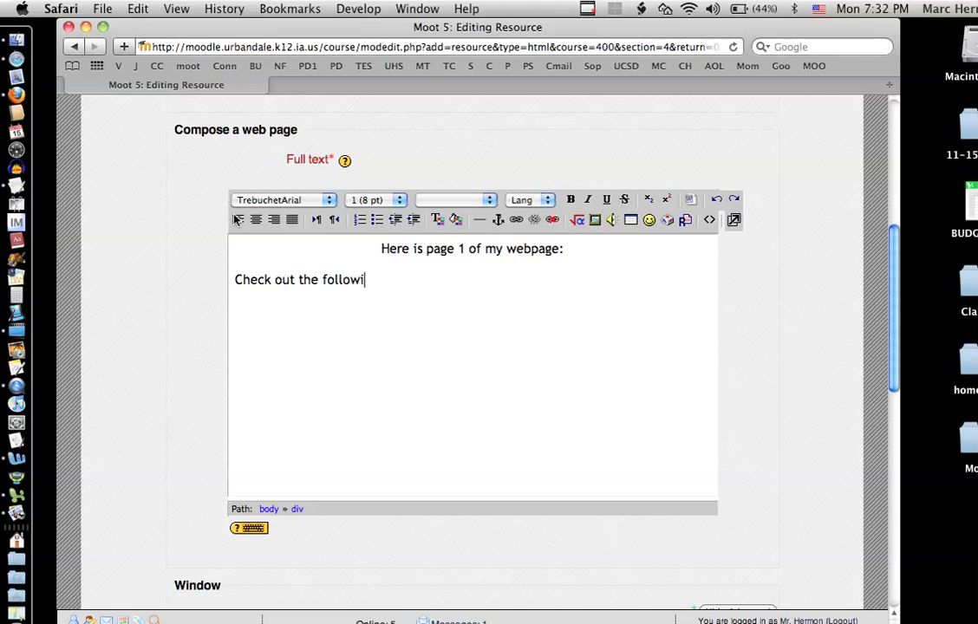
type("ng links:")
key("Return")
type("cli")
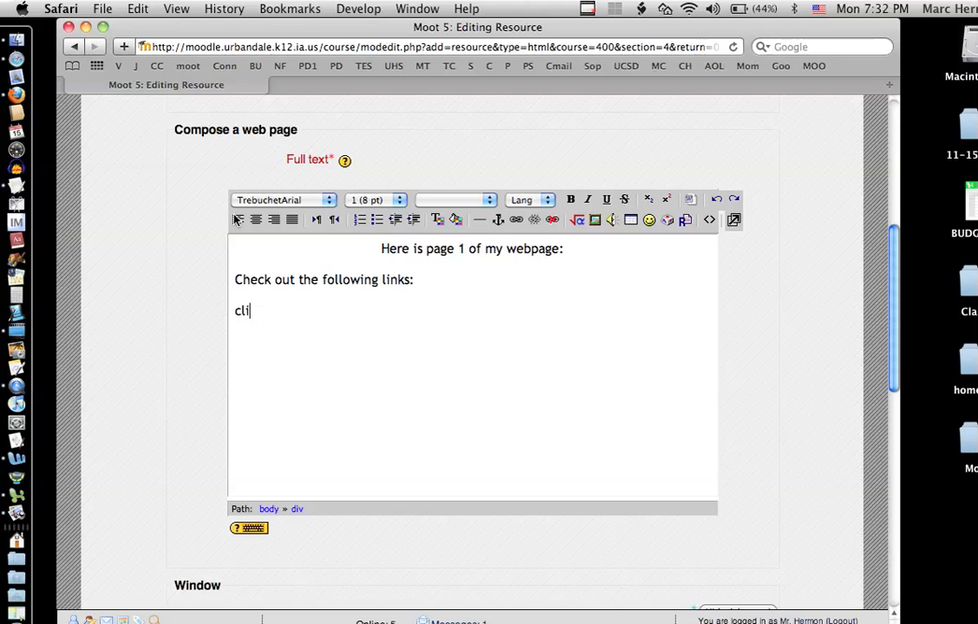
type("ckoffchallenge.com")
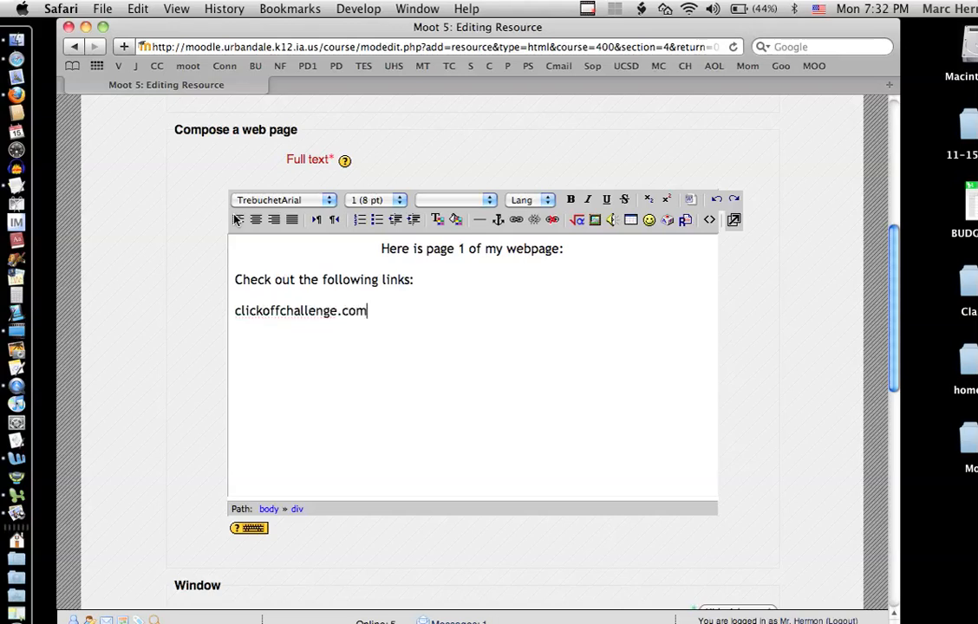
key("Return")
type("espn.com")
Leave a gap below the link list and add the sentence "Click here to go to page 2 of this webpage."
key("Return")
key("Return")
type("Click")
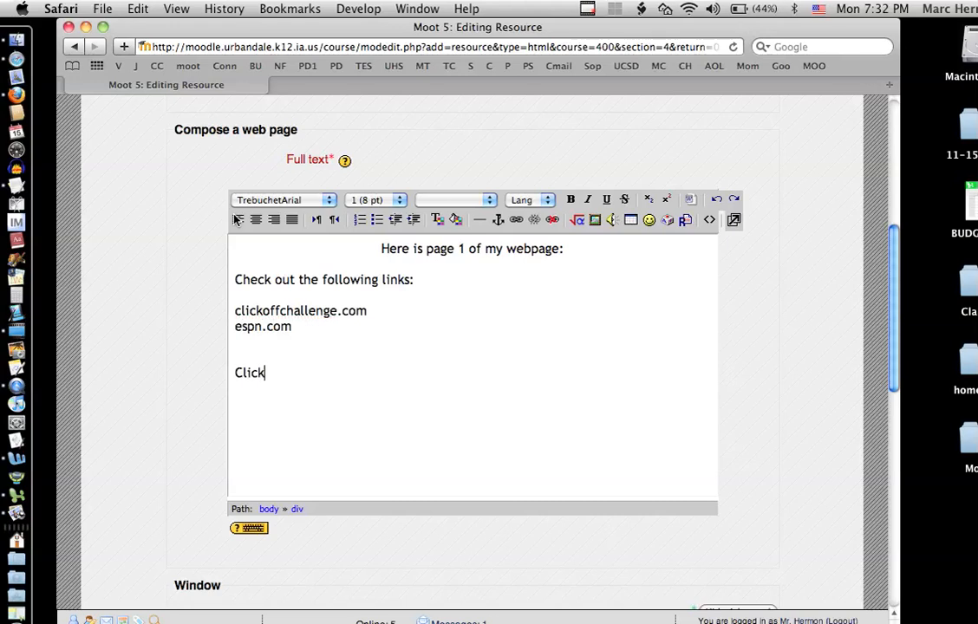
type(" here to go to page ")
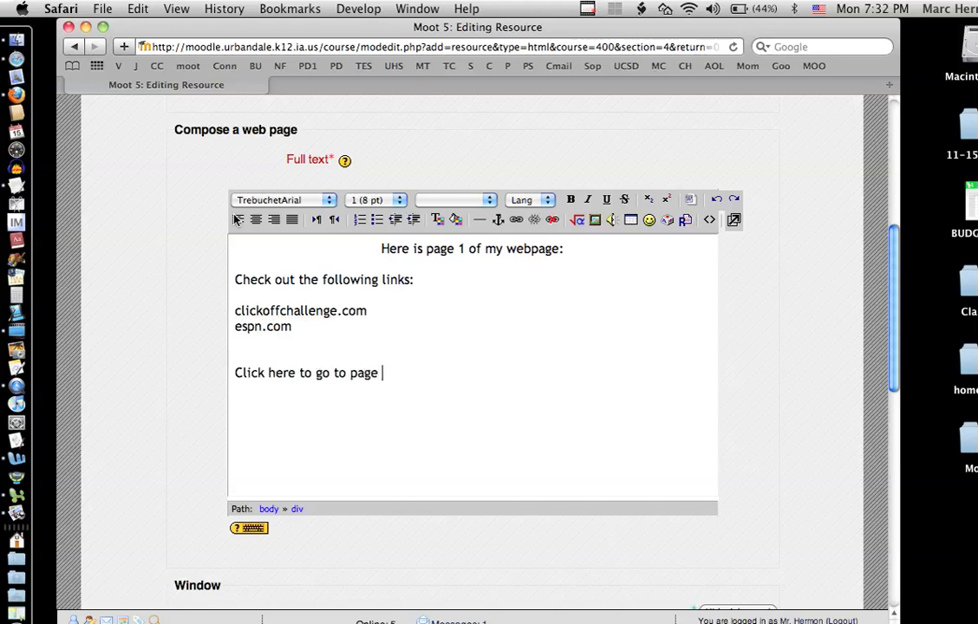
type("2 of this webpage.")
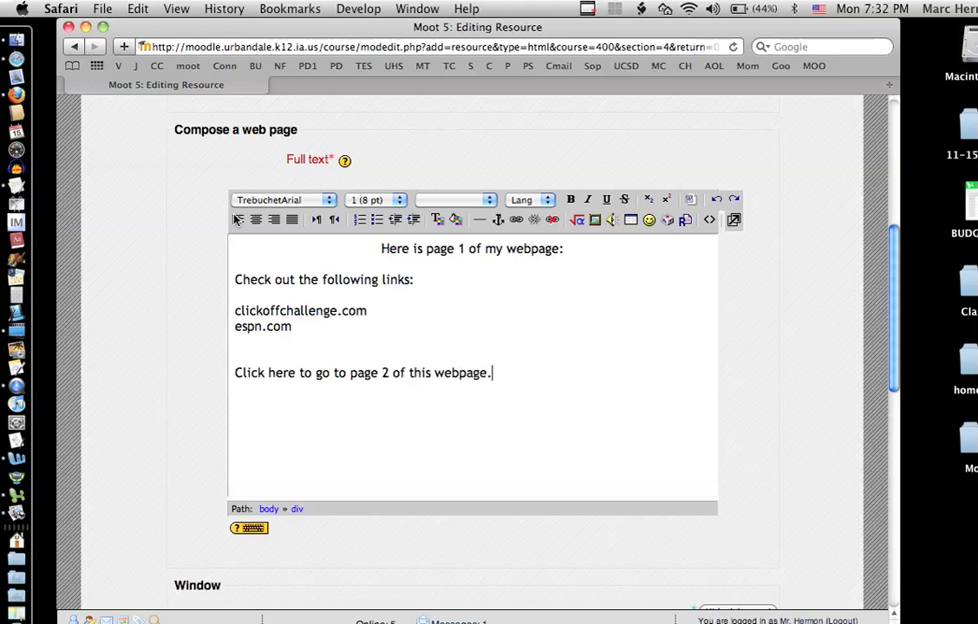
left_click_drag(373, 312, 233, 311)
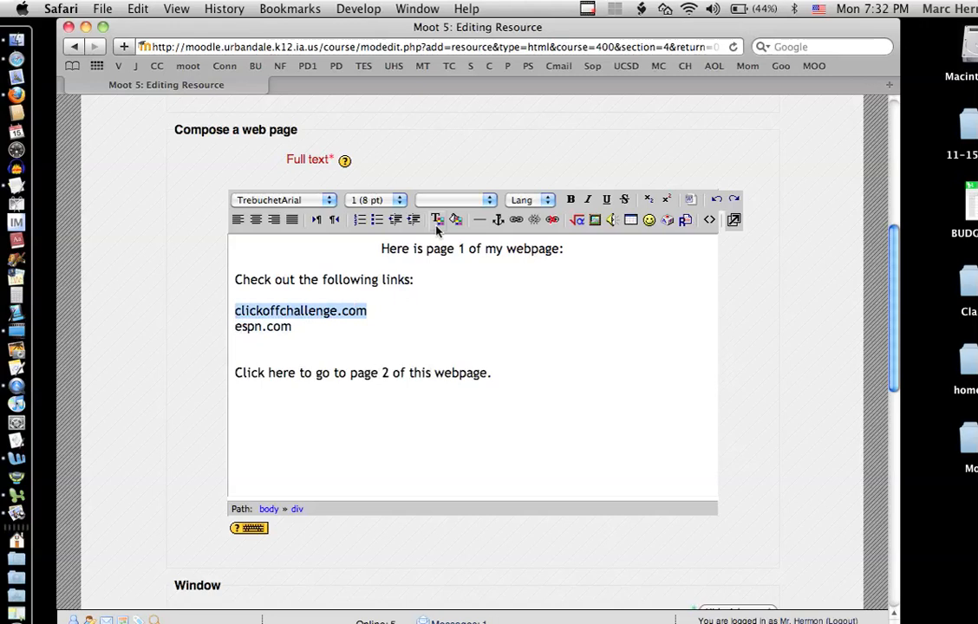
left_click(516, 222)
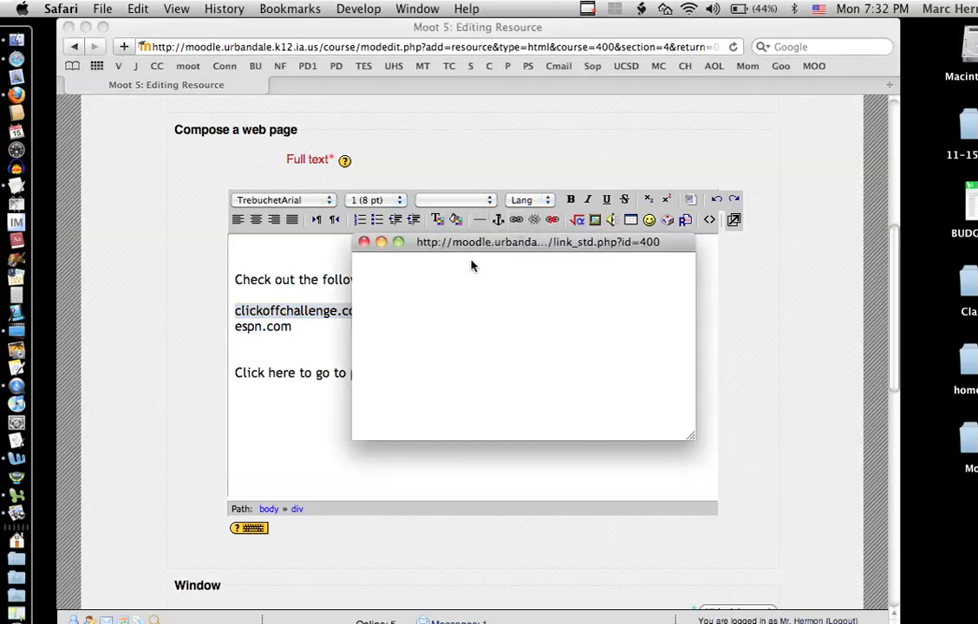
left_click(484, 309)
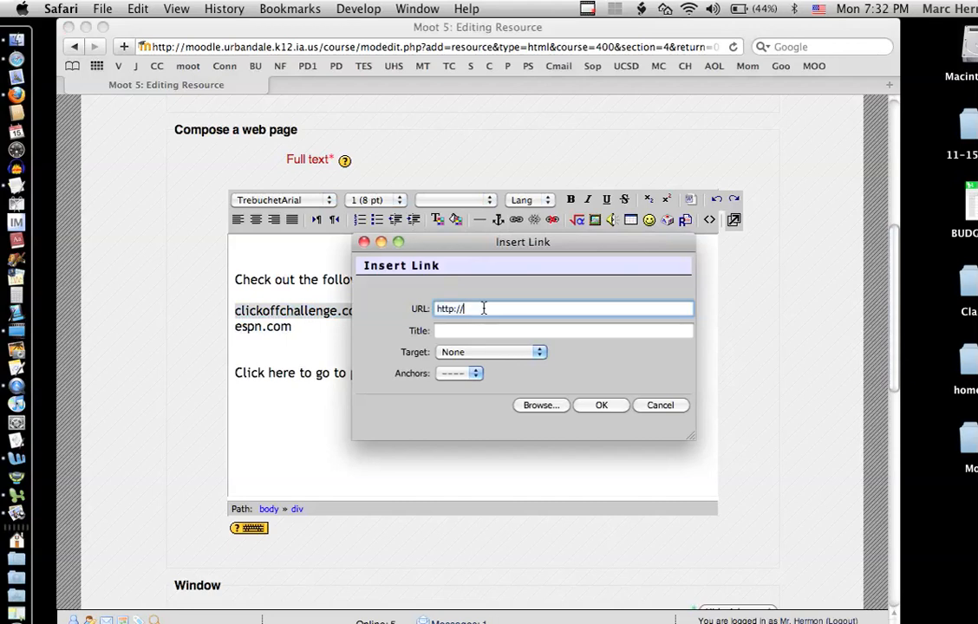
type("www.clickoffchallenge.com")
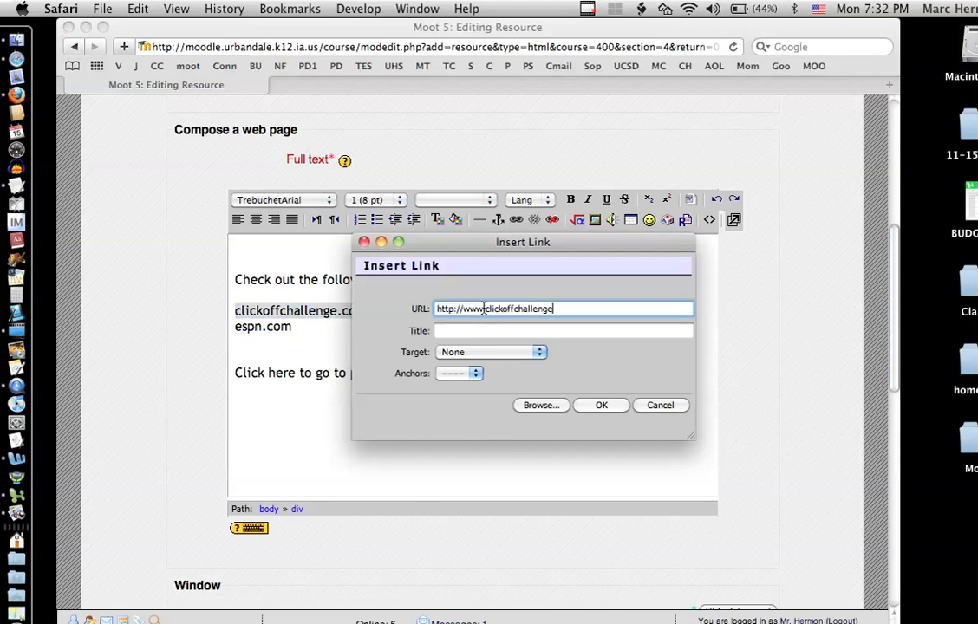
left_click(475, 352)
left_click(475, 365)
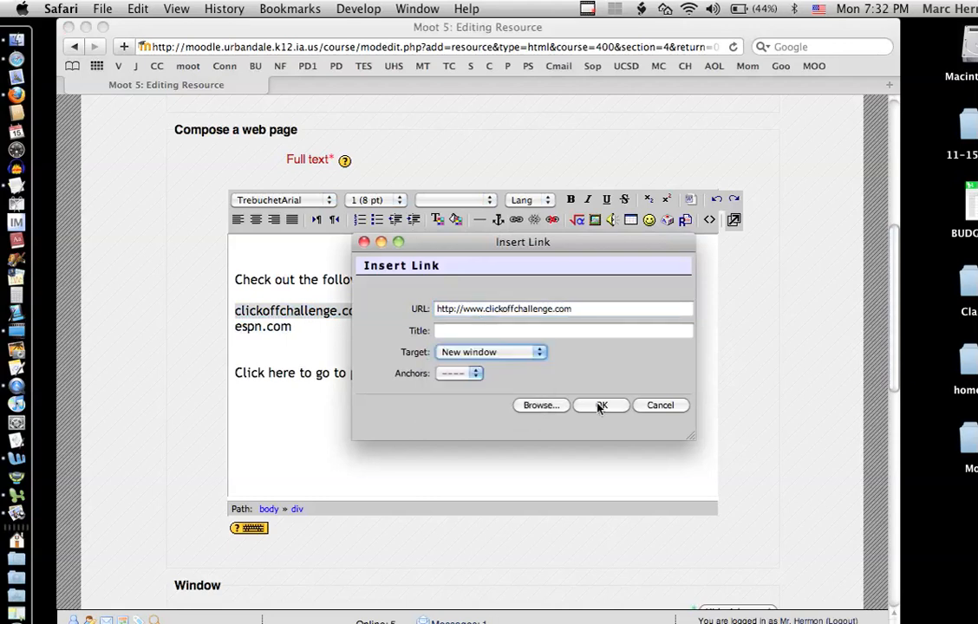
left_click(607, 406)
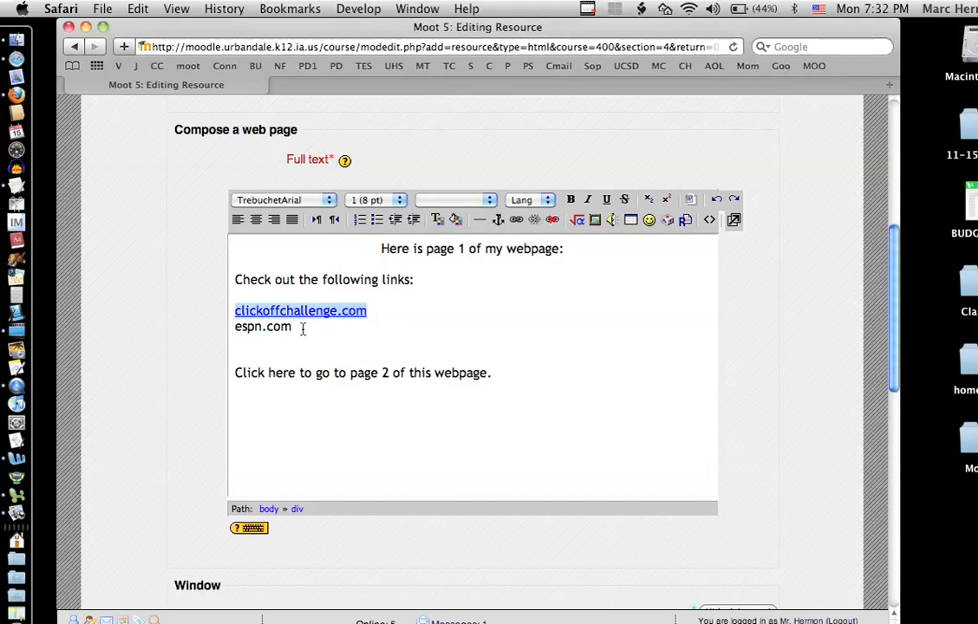
left_click_drag(294, 327, 233, 327)
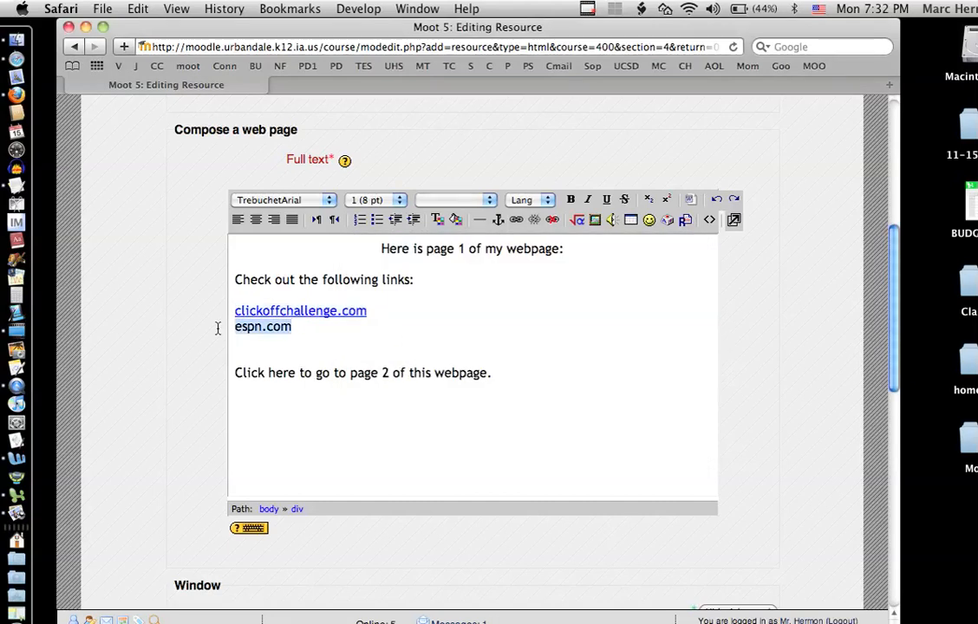
left_click(516, 219)
left_click(487, 309)
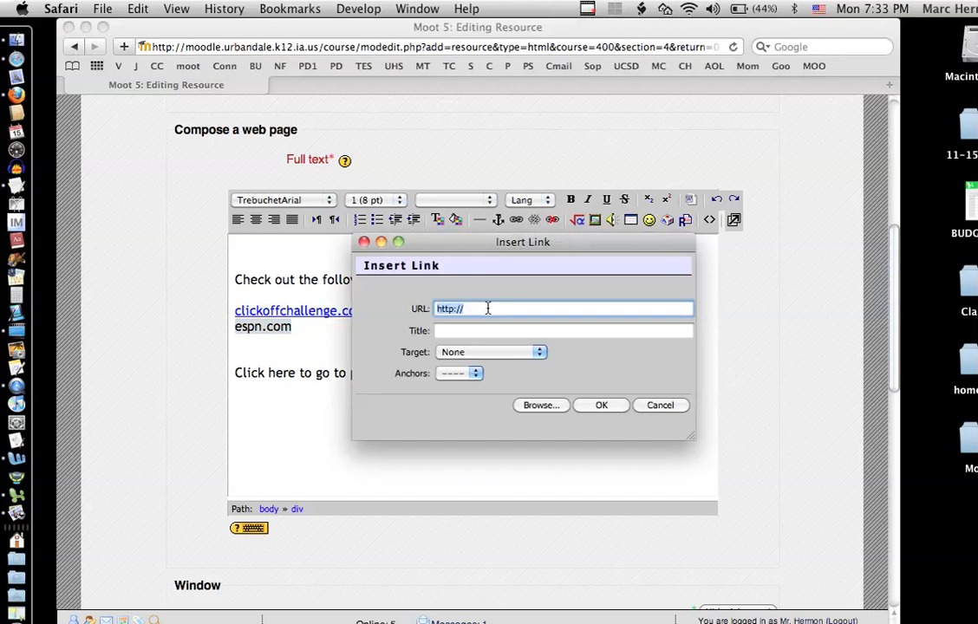
type("www.espn.com")
left_click(479, 353)
left_click(477, 366)
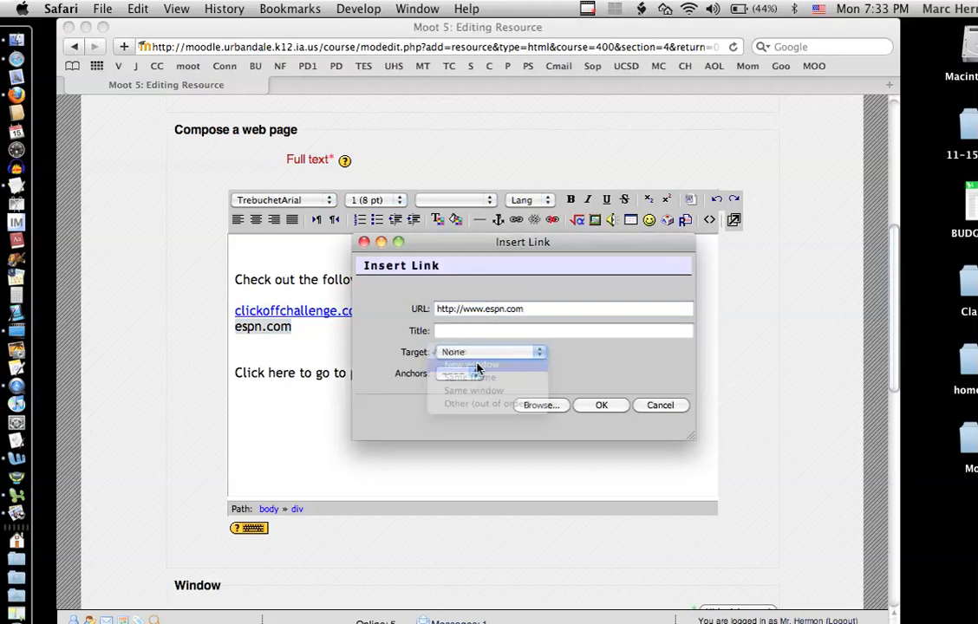
left_click(594, 406)
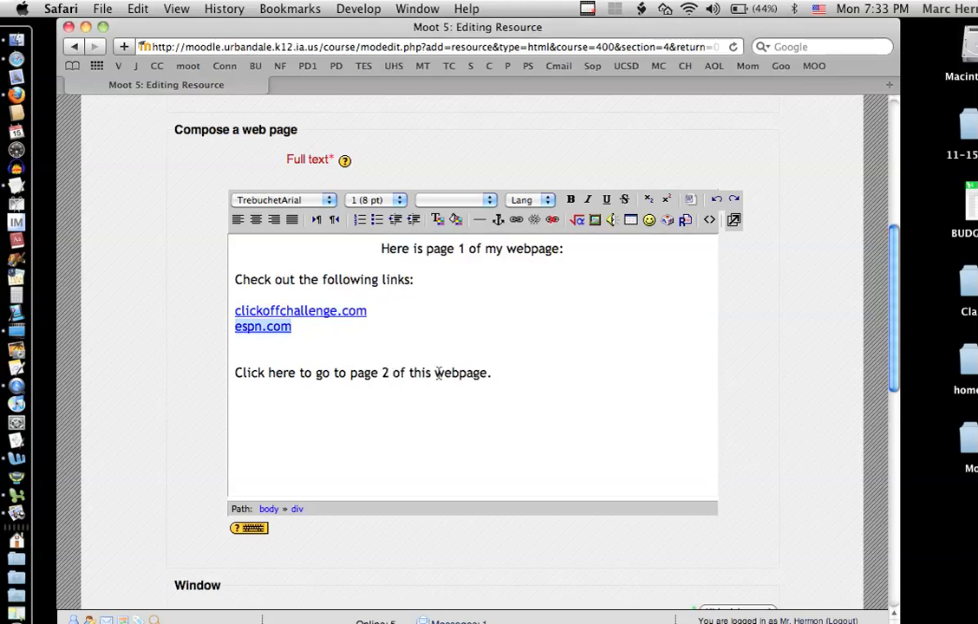
Add an empty centred line between the espn.com link and the page 2 sentence
left_click(277, 345)
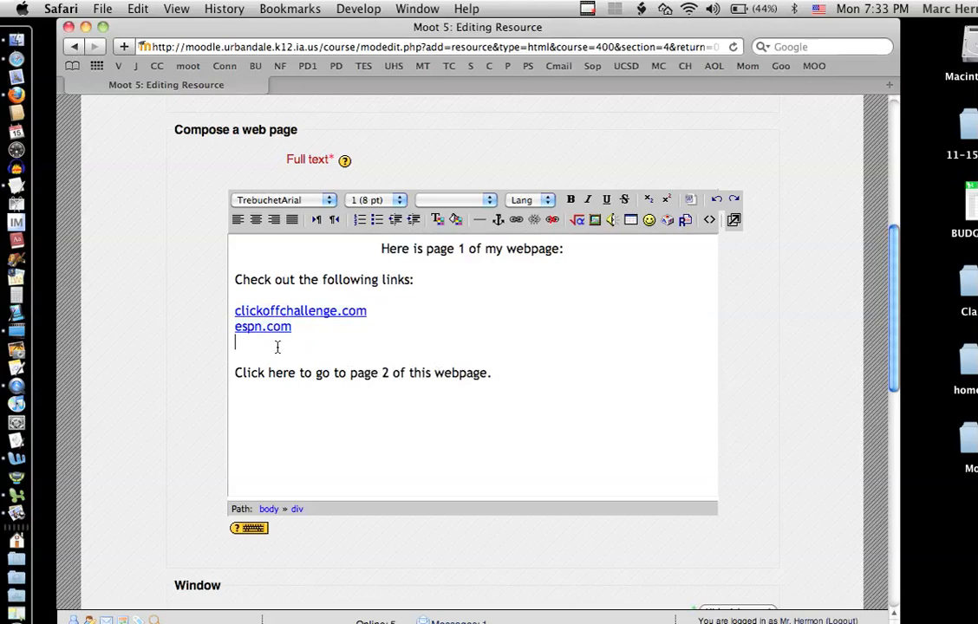
key("Return")
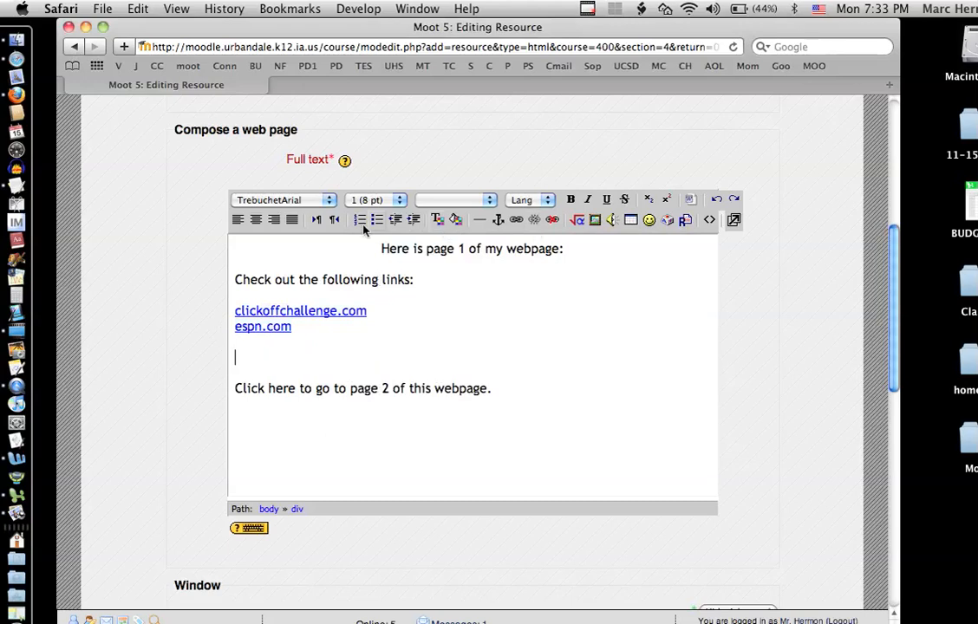
left_click(256, 220)
Choose energy.jpeg from the menuimages folder as the image to insert on the empty centred line
left_click(594, 220)
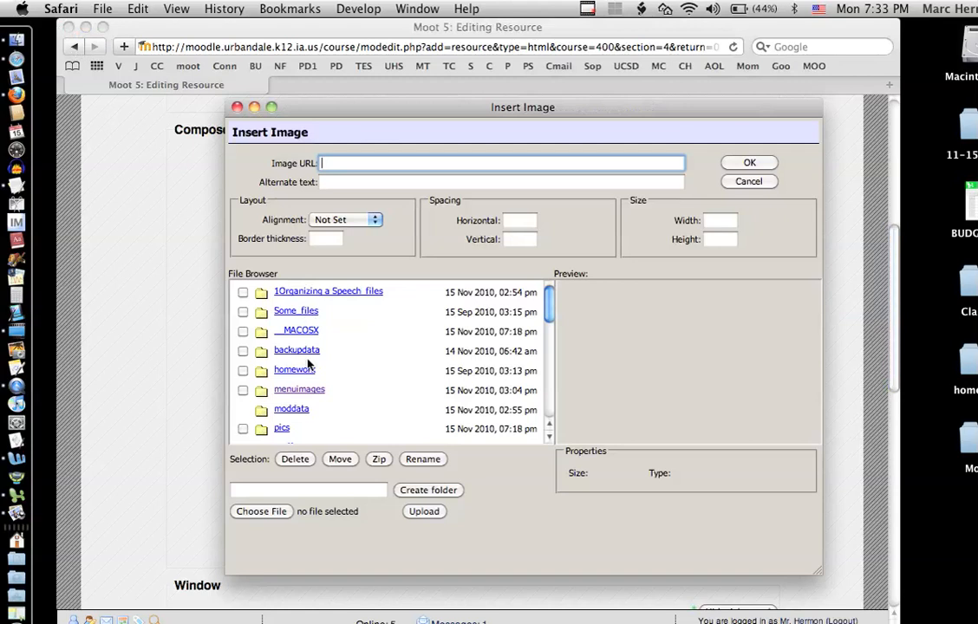
left_click(300, 390)
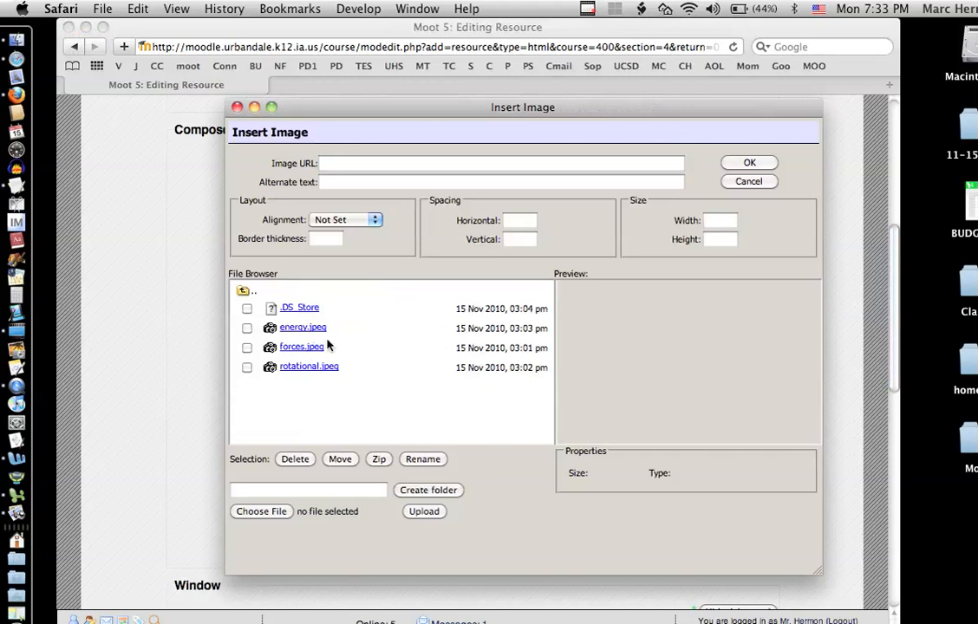
left_click(317, 330)
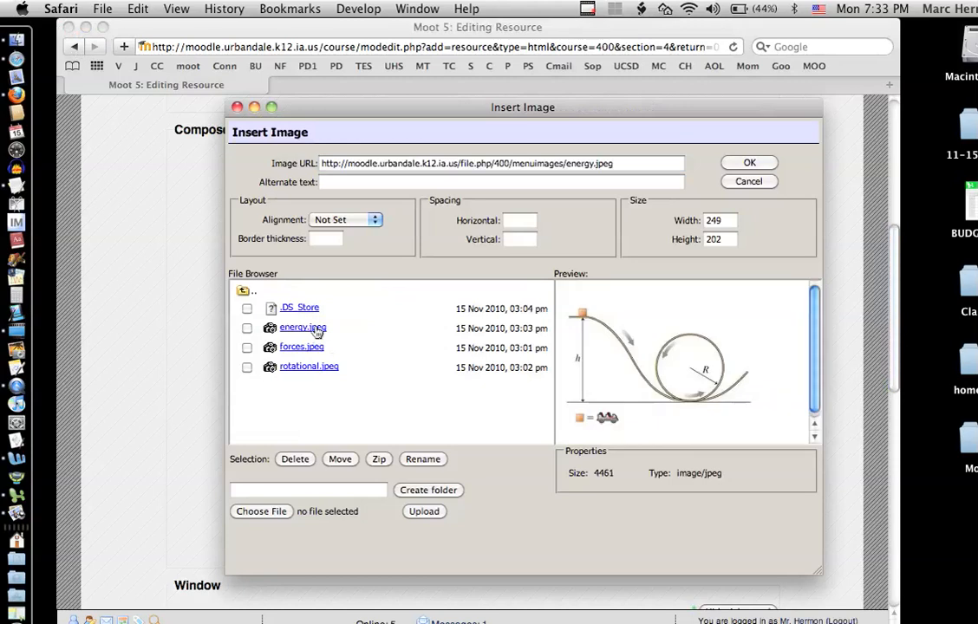
Set the image's alignment to Middle, its border thickness to 3, and its horizontal and vertical spacing to 2
left_click(328, 223)
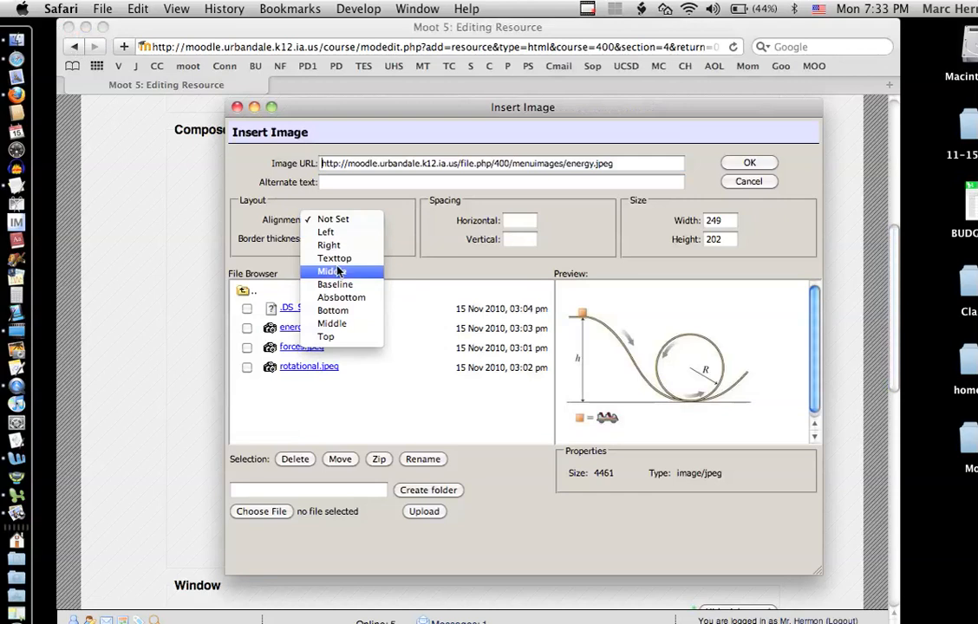
left_click(332, 272)
left_click(328, 238)
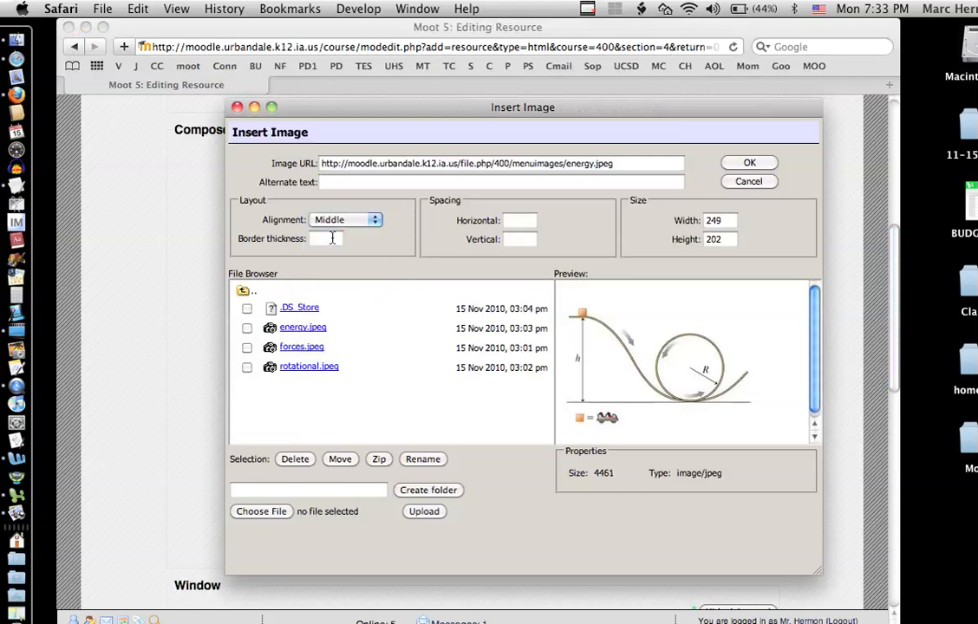
type("3")
left_click(524, 220)
type("2")
left_click(521, 240)
type("2")
Give the image the alternate text "rollercoaster" and insert it into the page
left_click(425, 184)
type("rollercoaster")
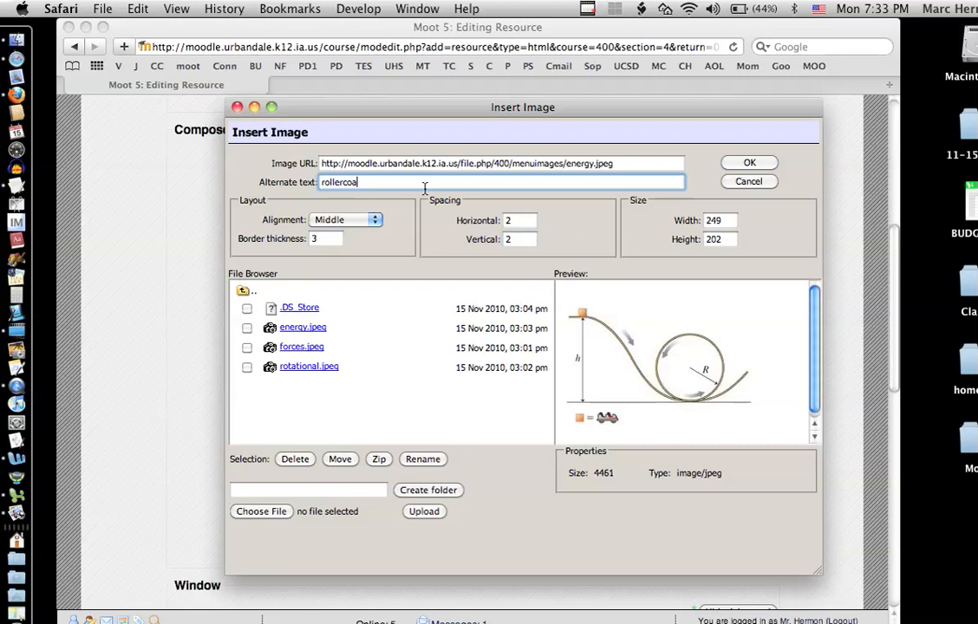
left_click(767, 163)
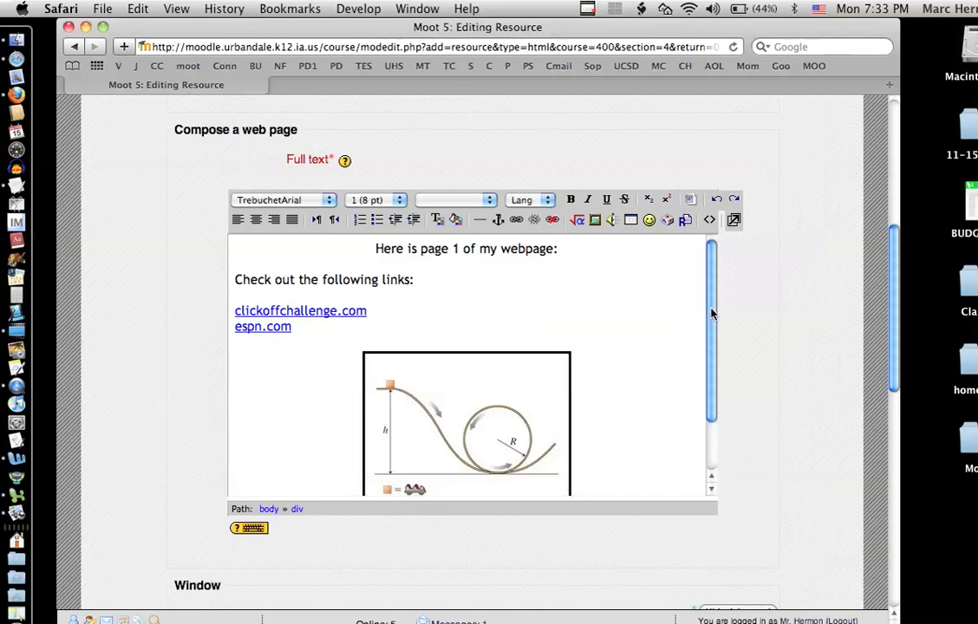
Try to apply the background colour #FFFFCC in the web page text
left_click_drag(712, 312, 714, 242)
left_click(457, 221)
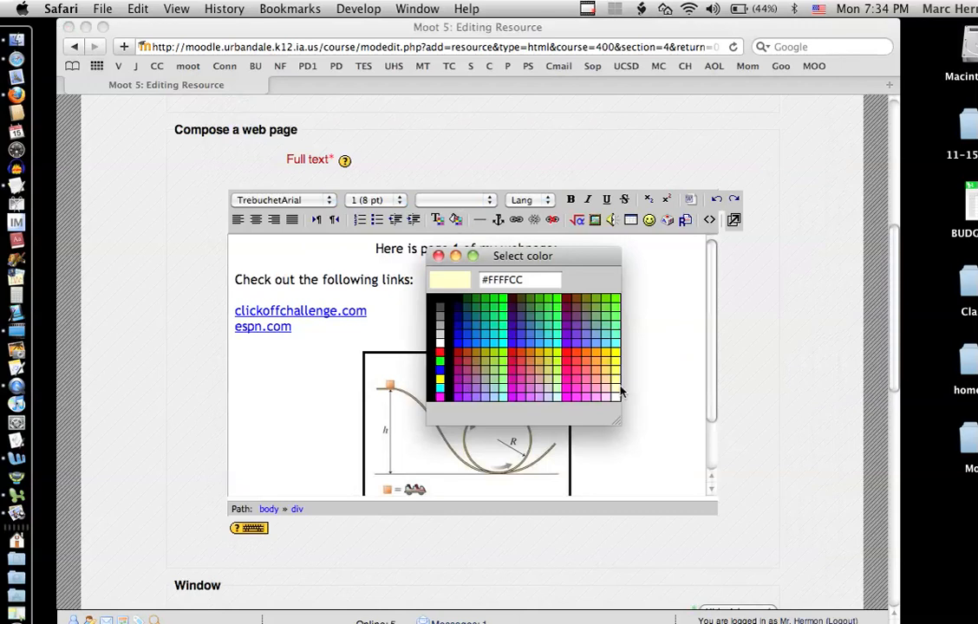
left_click(614, 391)
left_click(484, 306)
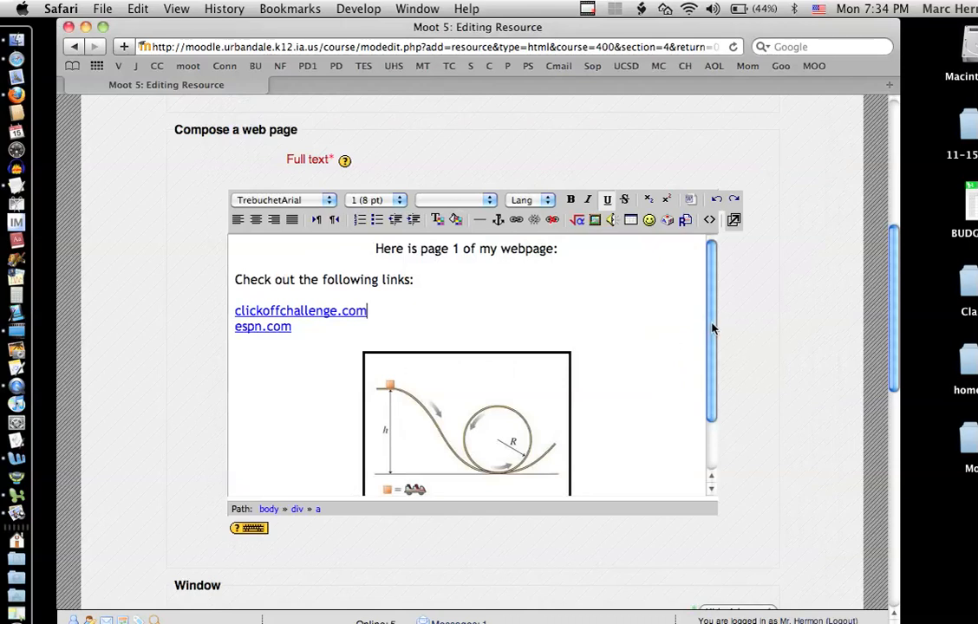
Set the web page resource to open in a new window
left_click_drag(712, 327, 713, 298)
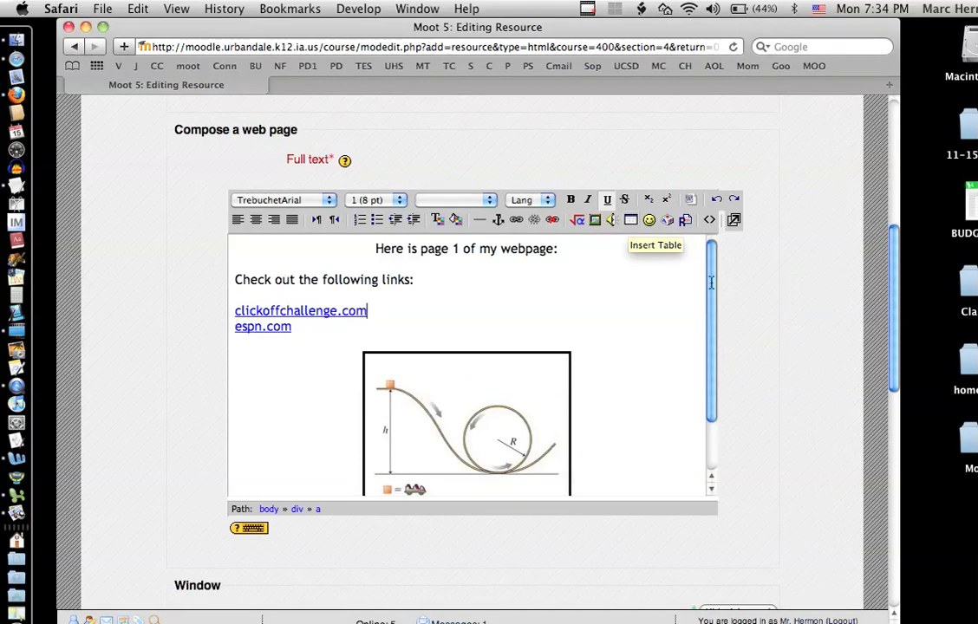
left_click_drag(712, 297, 722, 395)
scroll(742, 445, "down", 8)
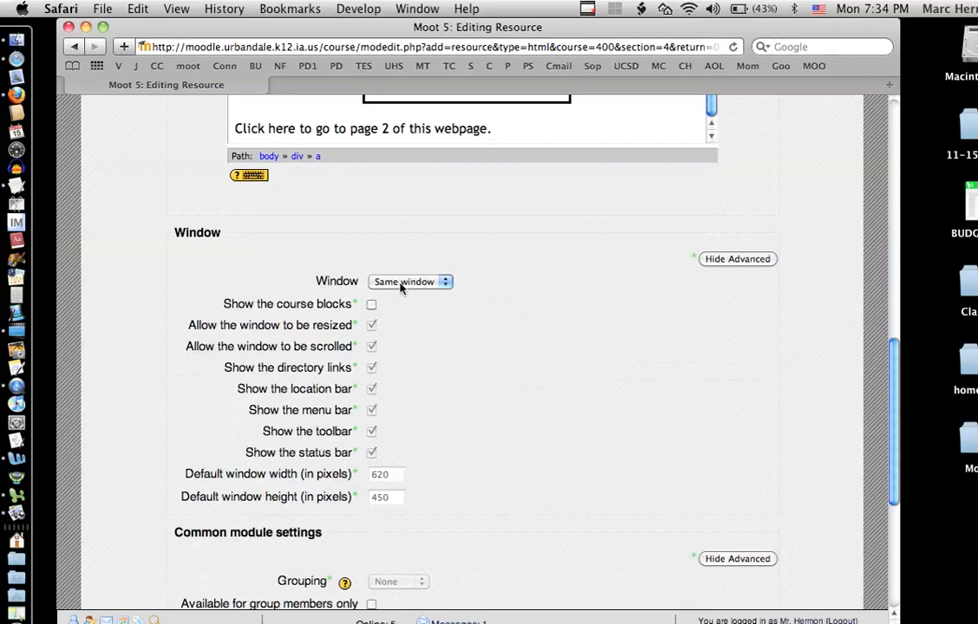
left_click(401, 286)
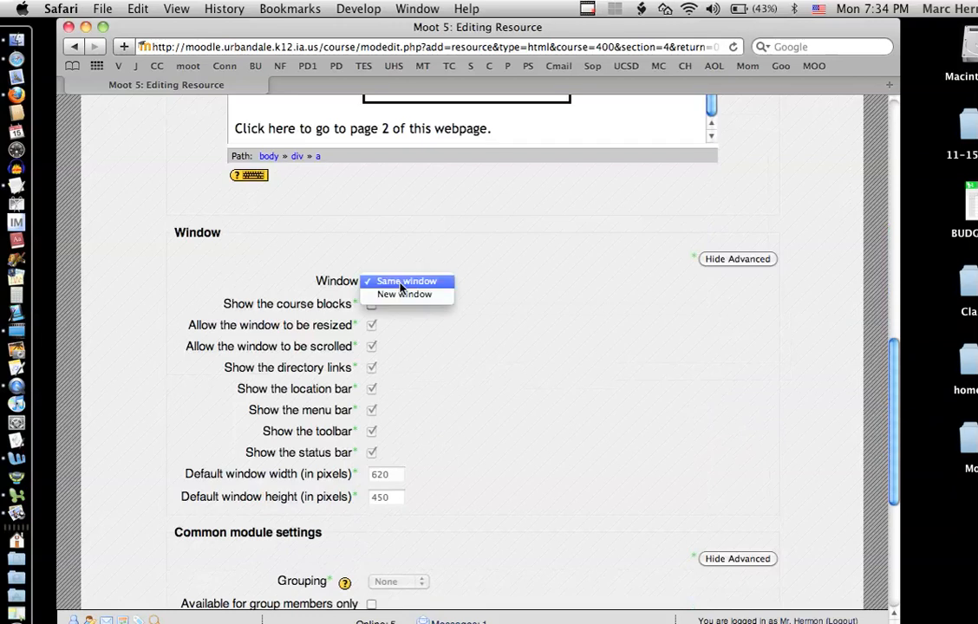
left_click(408, 303)
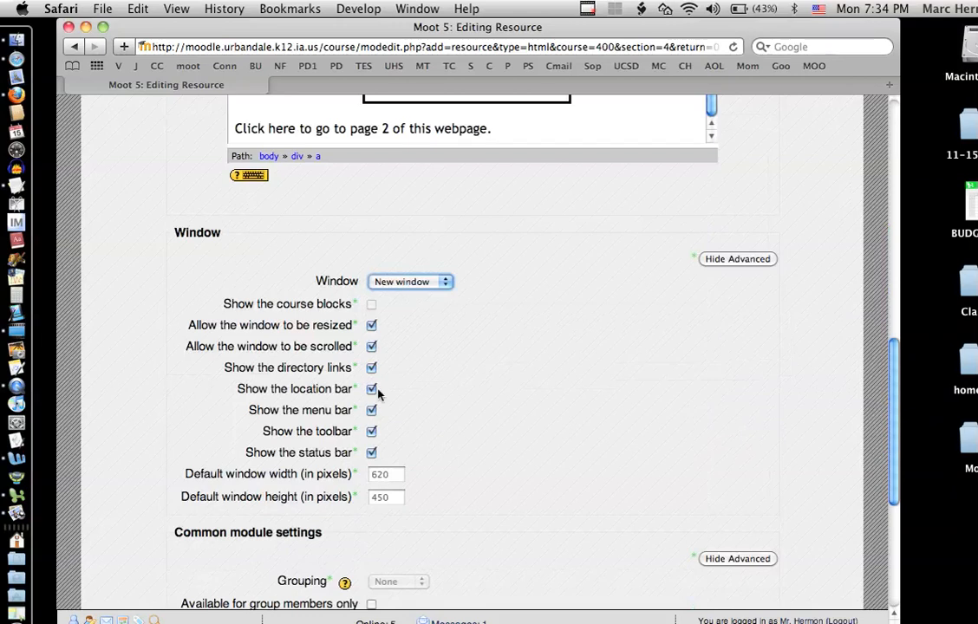
Set the default window size to 800 pixels wide and 700 pixels high
scroll(382, 475, "down", 3)
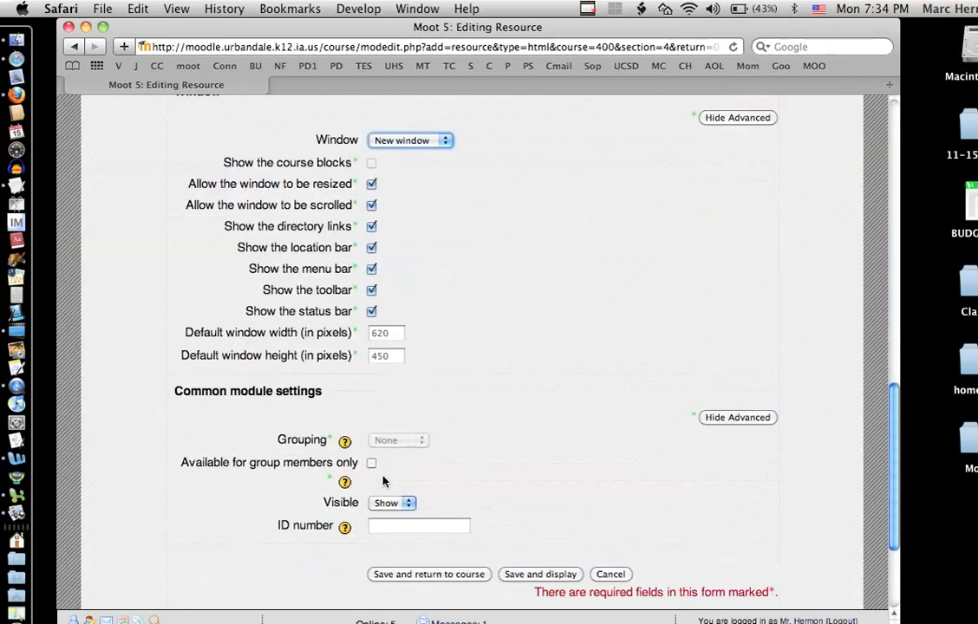
left_click(397, 333)
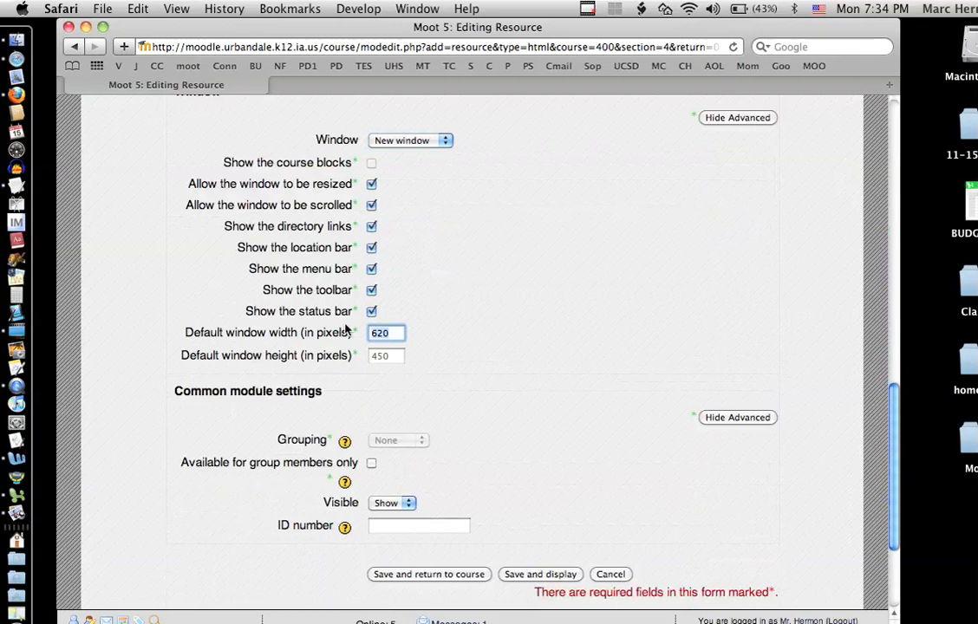
key("BackSpace")
key("BackSpace")
key("BackSpace")
type("800")
key("Tab")
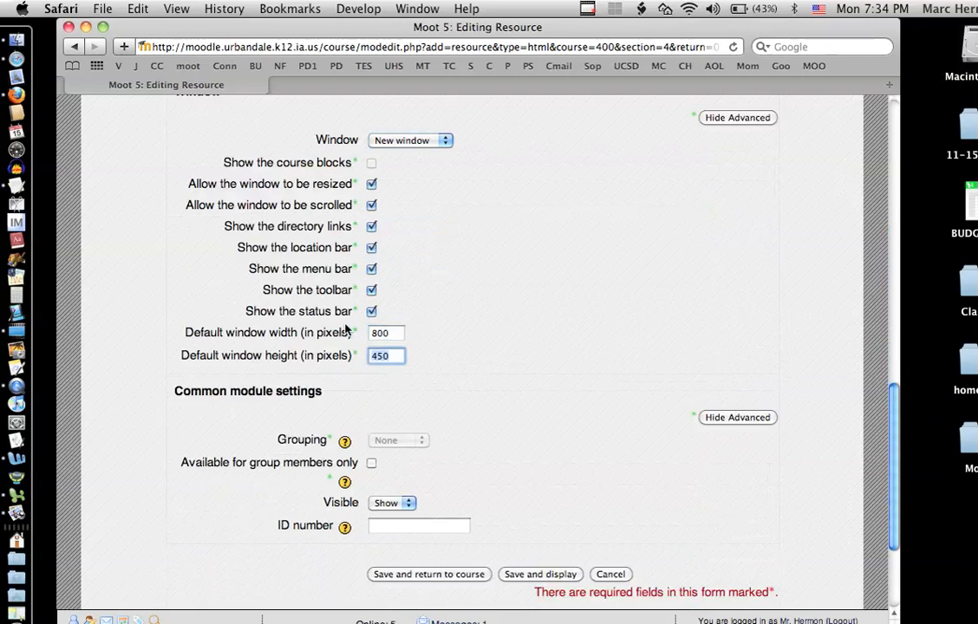
type("700")
Save the web page resource and return to the course
scroll(375, 357, "down", 1)
scroll(375, 357, "down", 1)
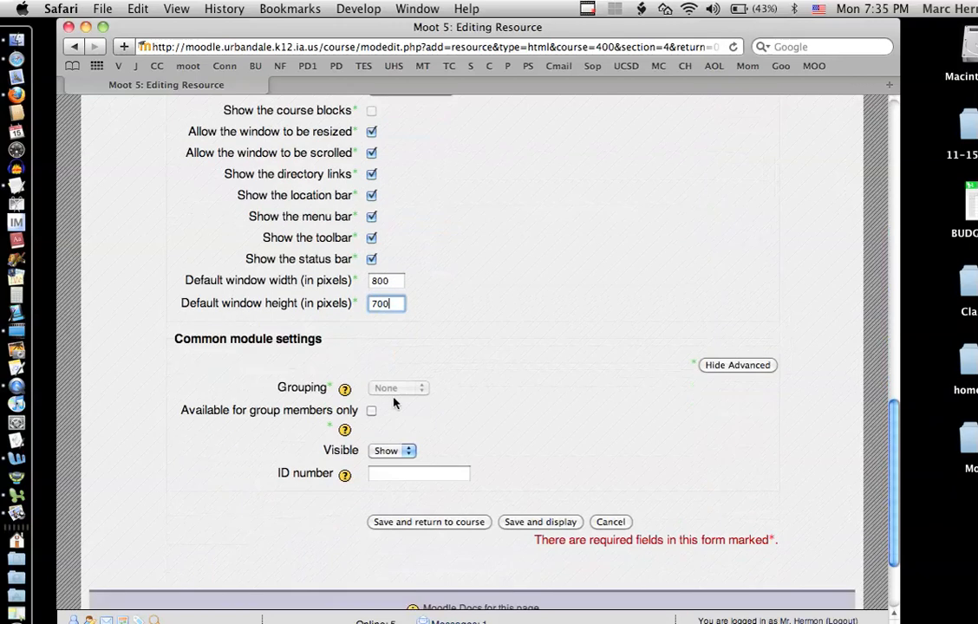
left_click(479, 523)
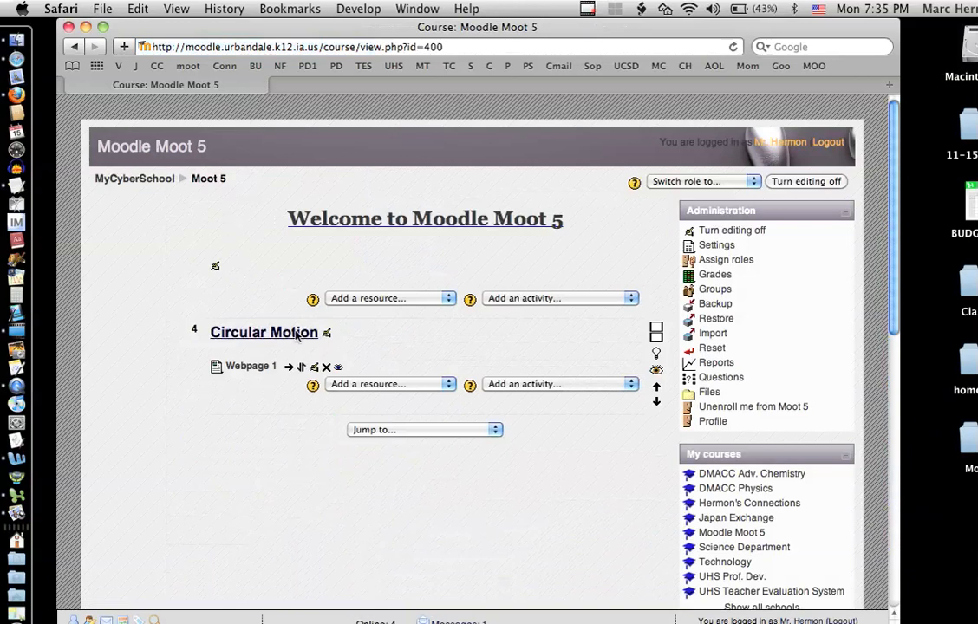
View Webpage 1 and test its clickoffchallenge.com and espn.com links, closing each opened window and the page itself
left_click(264, 369)
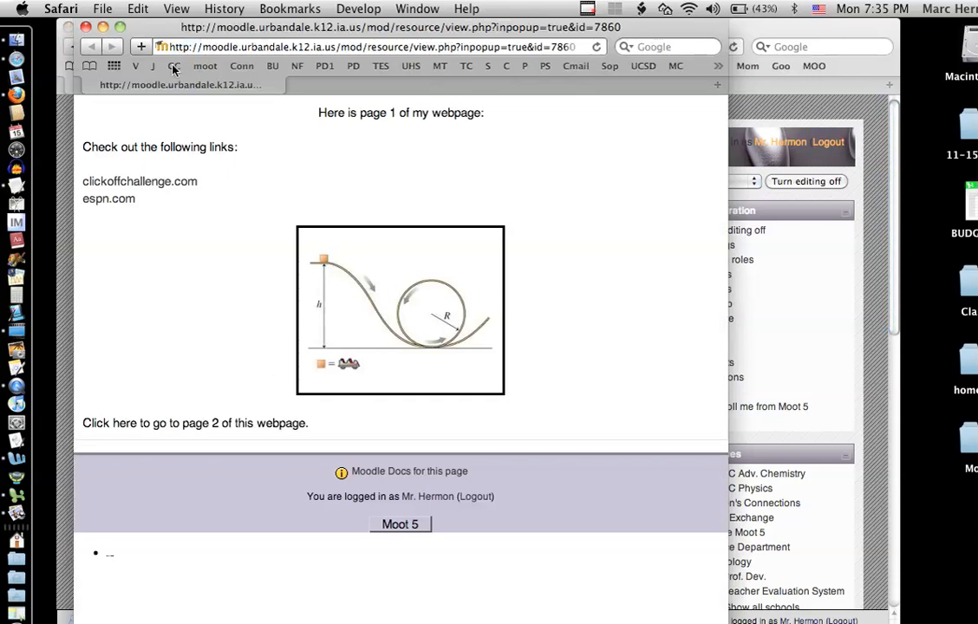
left_click(187, 183)
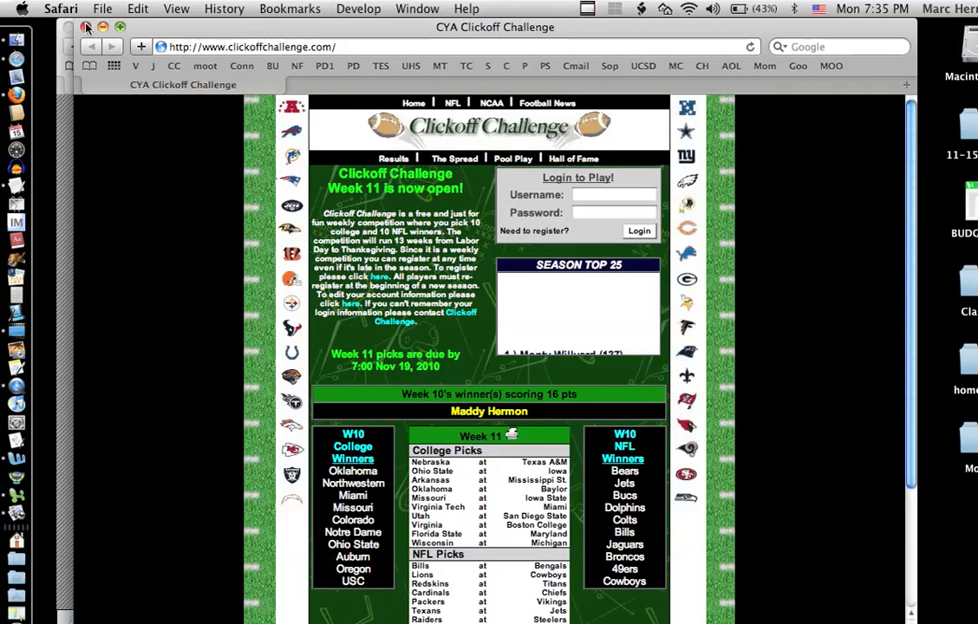
left_click(86, 27)
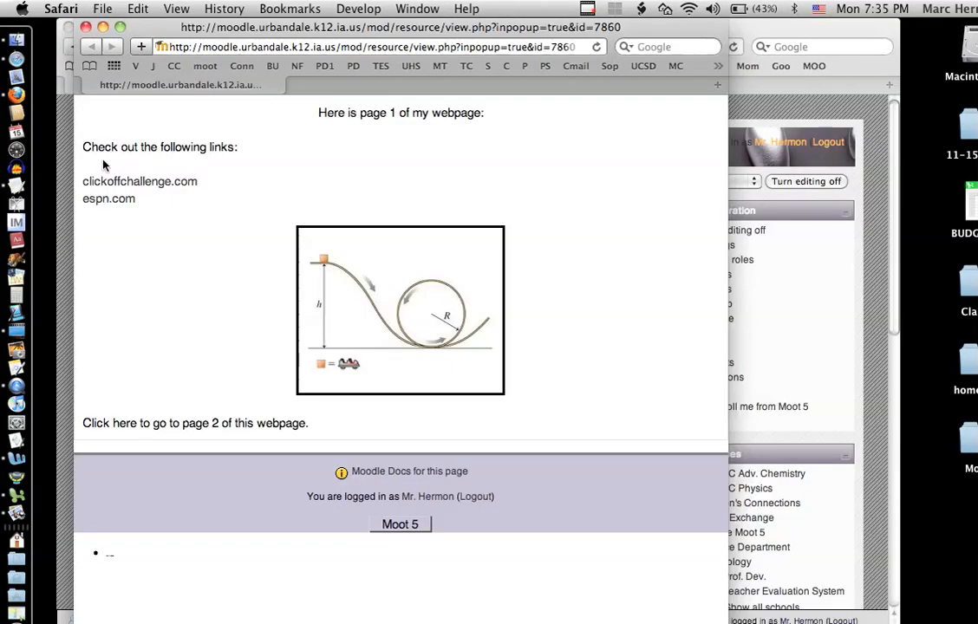
left_click(111, 199)
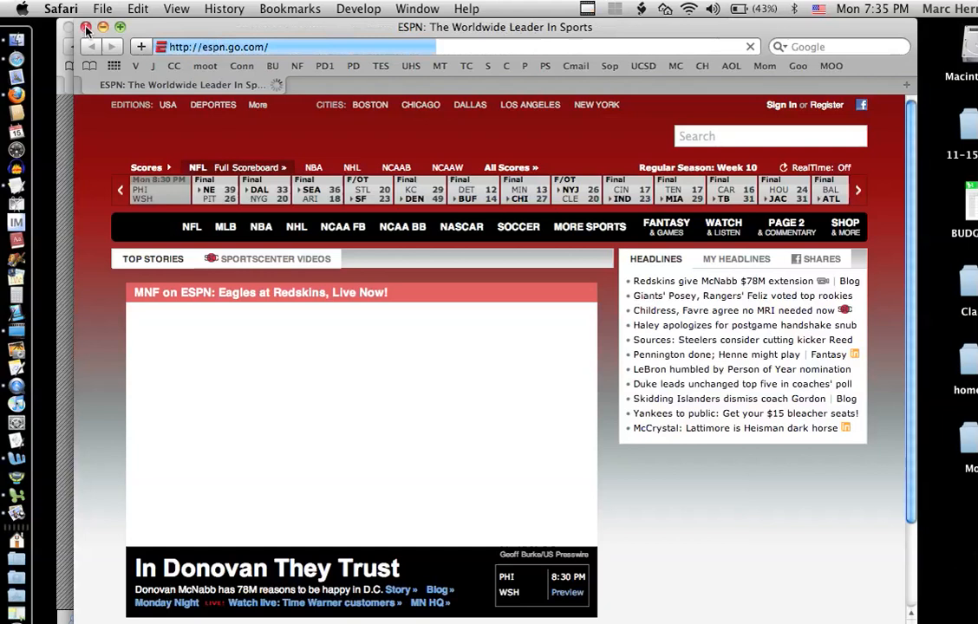
left_click(86, 27)
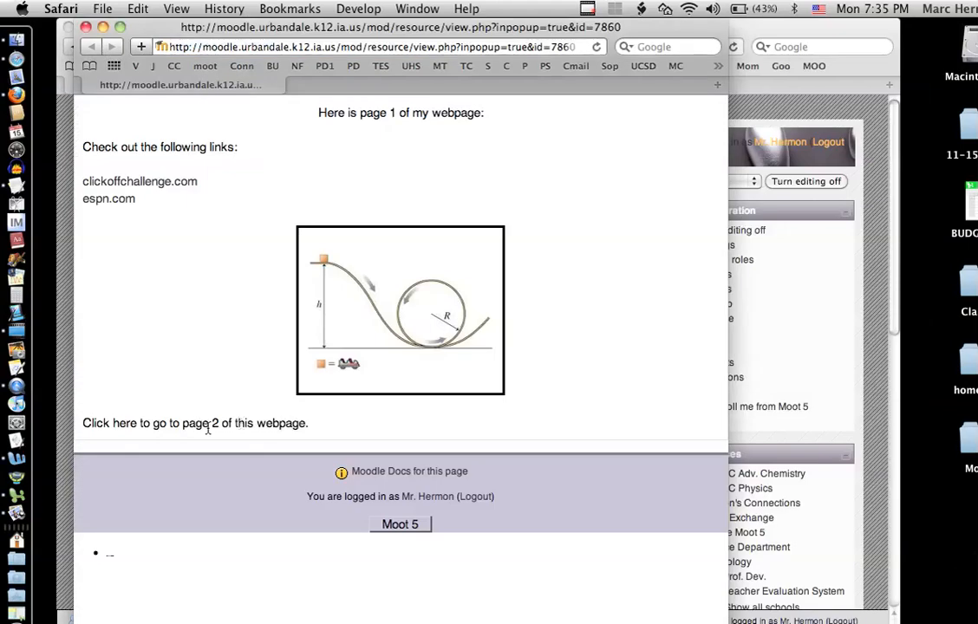
left_click_drag(149, 26, 347, 370)
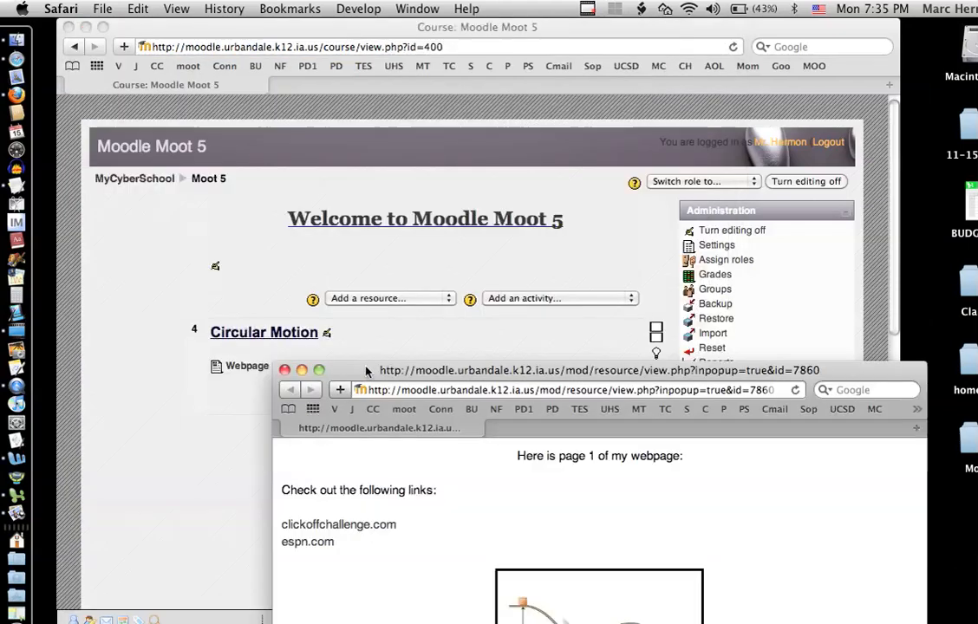
left_click(284, 371)
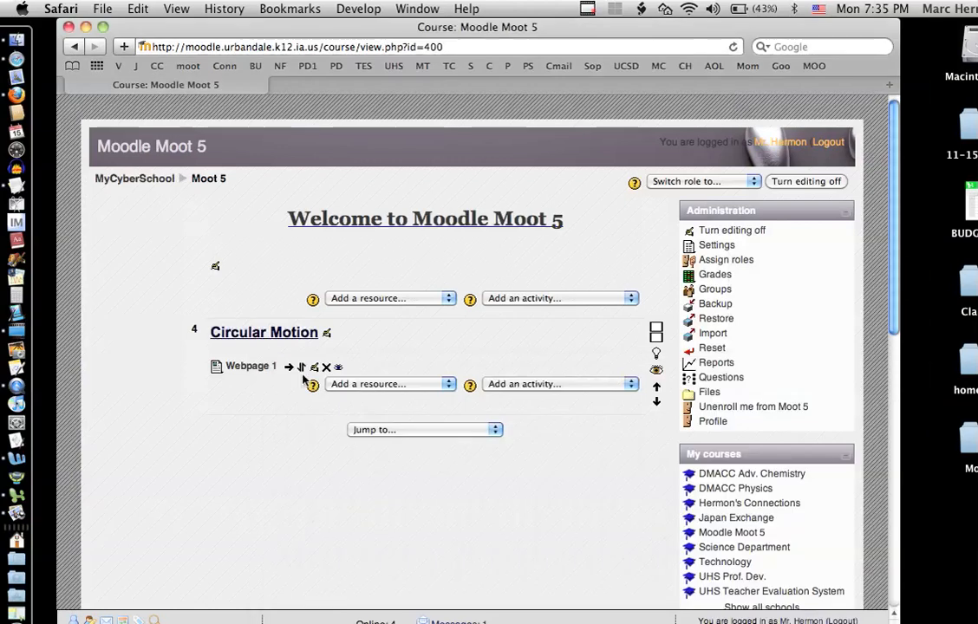
Start composing a second web page resource in the Circular Motion topic, named "Webpage 2"
left_click(345, 385)
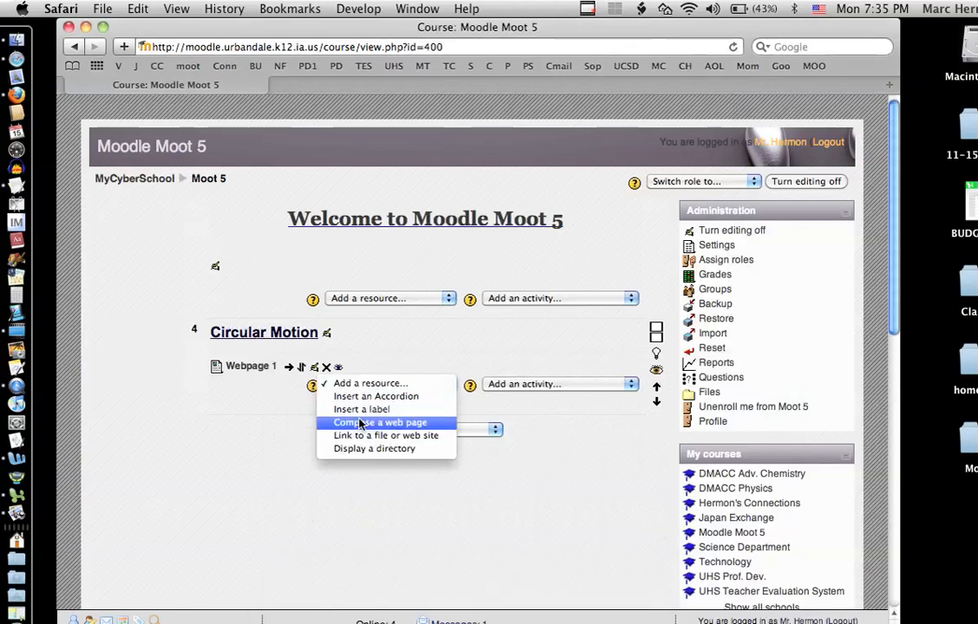
left_click(363, 423)
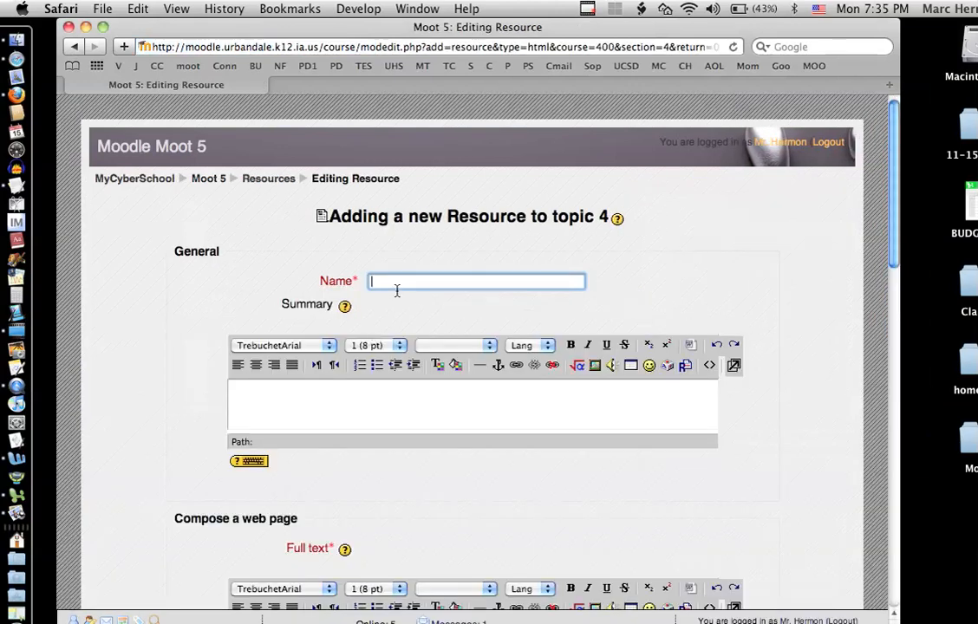
type("Webpage 2")
Enter "Congratulations you made it to the second webpage." as the full text of the page
scroll(401, 442, "down", 5)
left_click(371, 461)
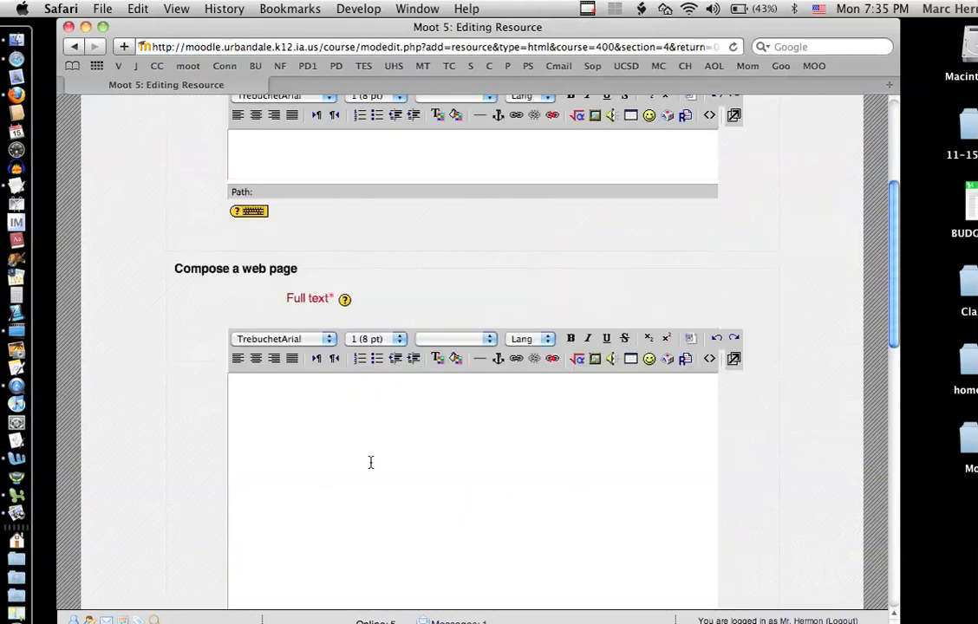
type("Congratulations you make")
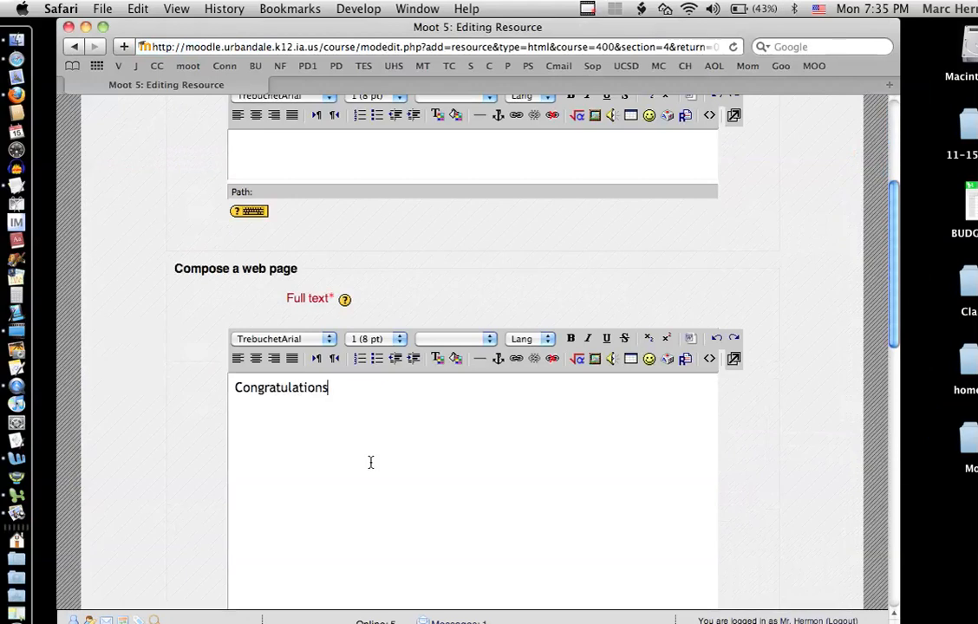
key("BackSpace")
key("BackSpace")
type("de it to the w")
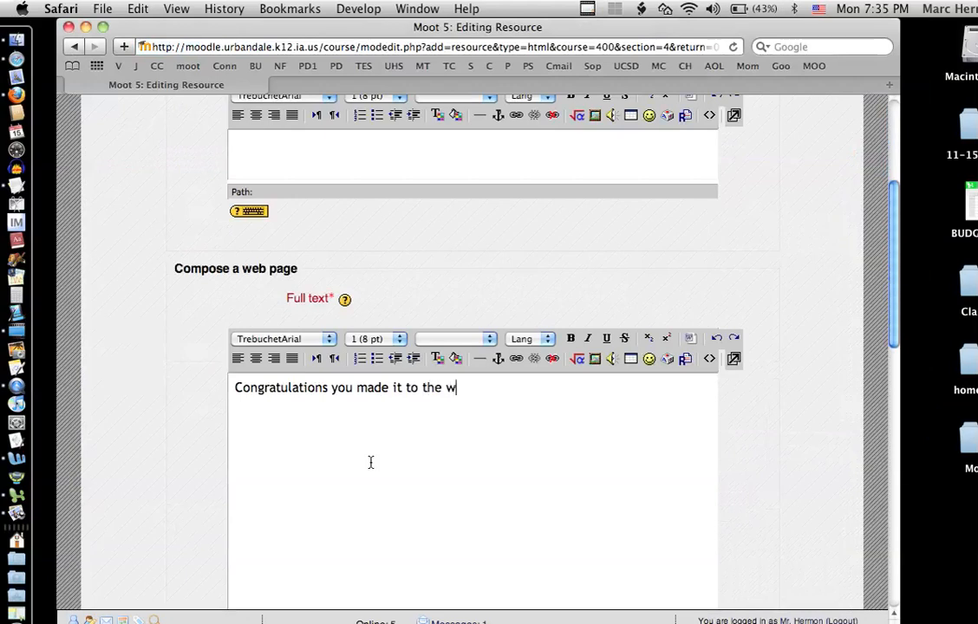
key("BackSpace")
type("second webpage.")
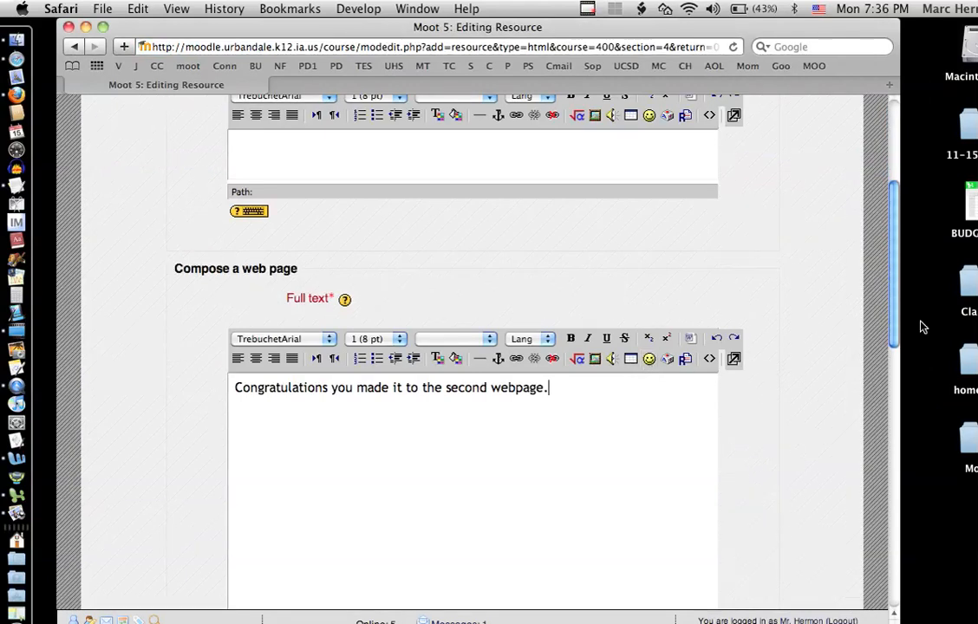
Add the line "Click here to go to webpage 1" below the congratulations sentence
left_click_drag(894, 312, 908, 375)
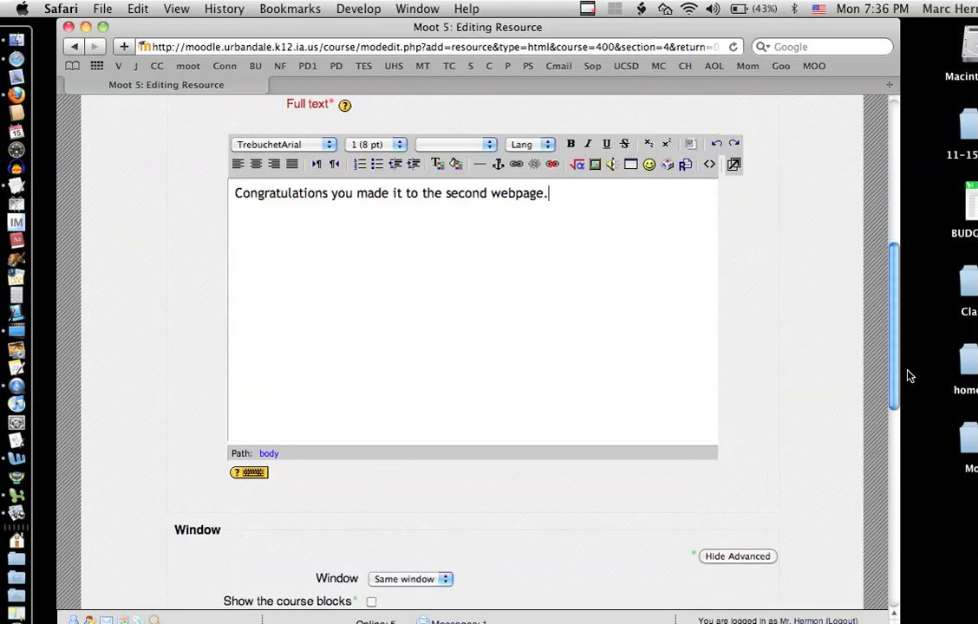
key("Return")
type("Click here to go to p")
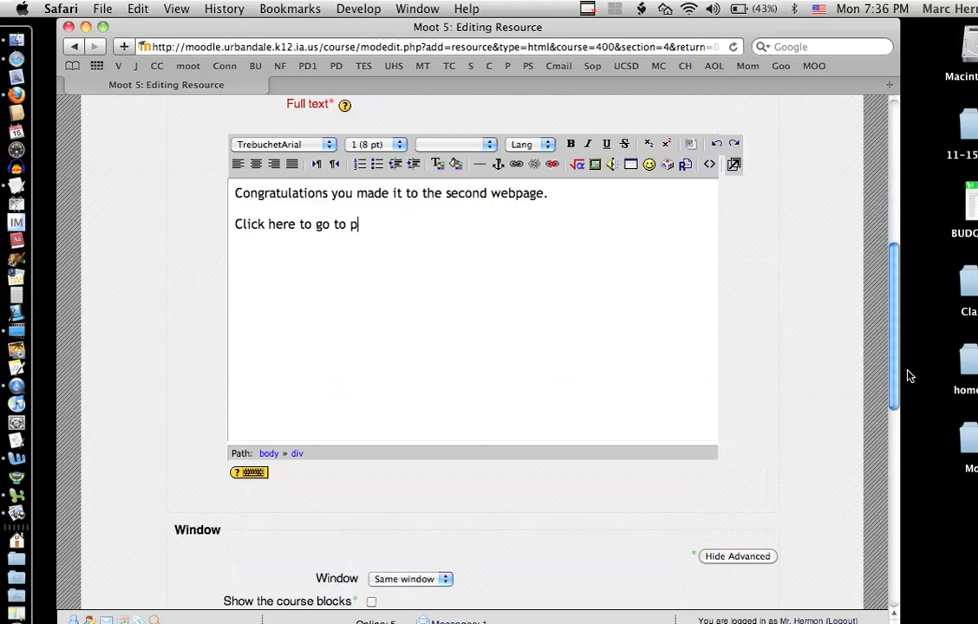
key("BackSpace")
type("webpage 1")
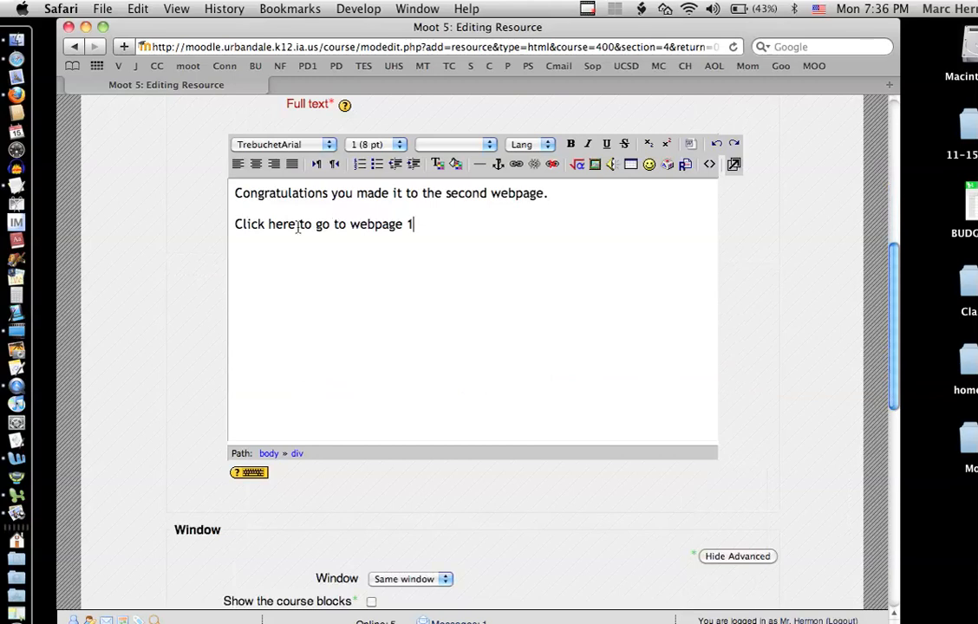
scroll(610, 466, "down", 5)
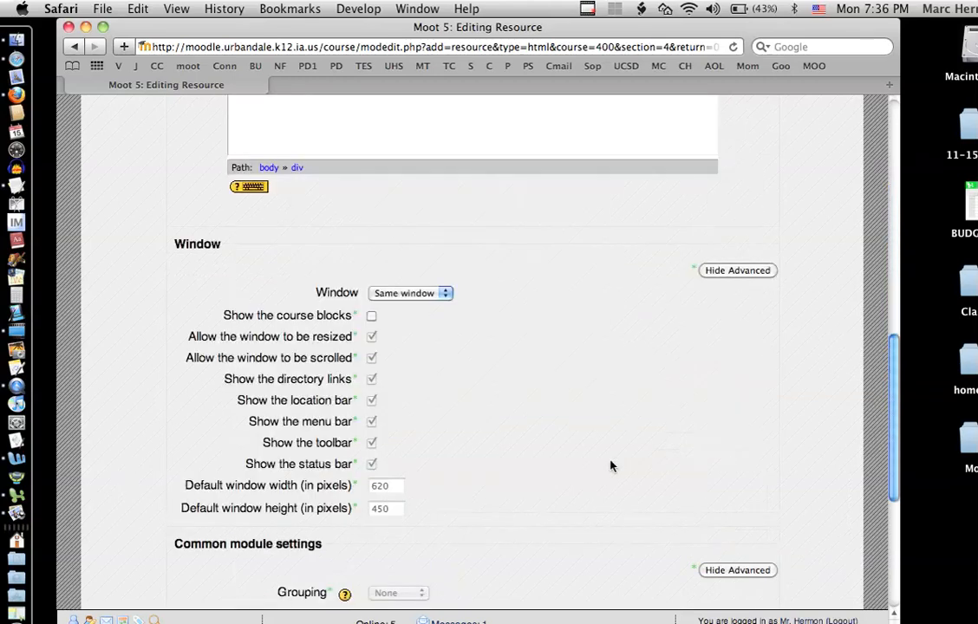
Set Webpage 2 to open in a new window 700 pixels wide and 800 high, and save it, returning to the course
scroll(611, 467, "up", 1)
scroll(611, 466, "up", 1)
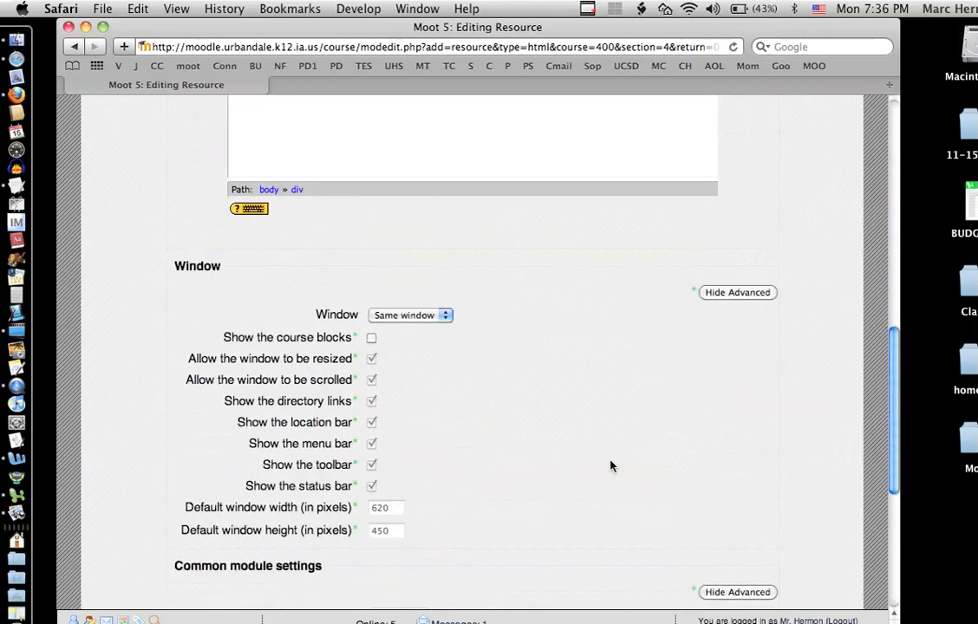
left_click(401, 317)
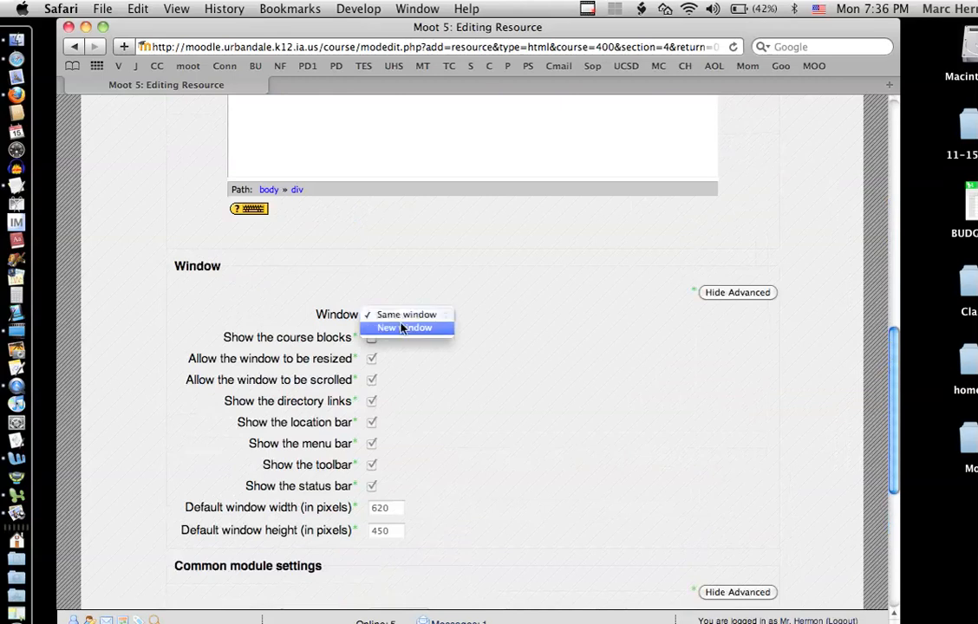
left_click(407, 328)
scroll(518, 405, "down", 3)
left_click(380, 372)
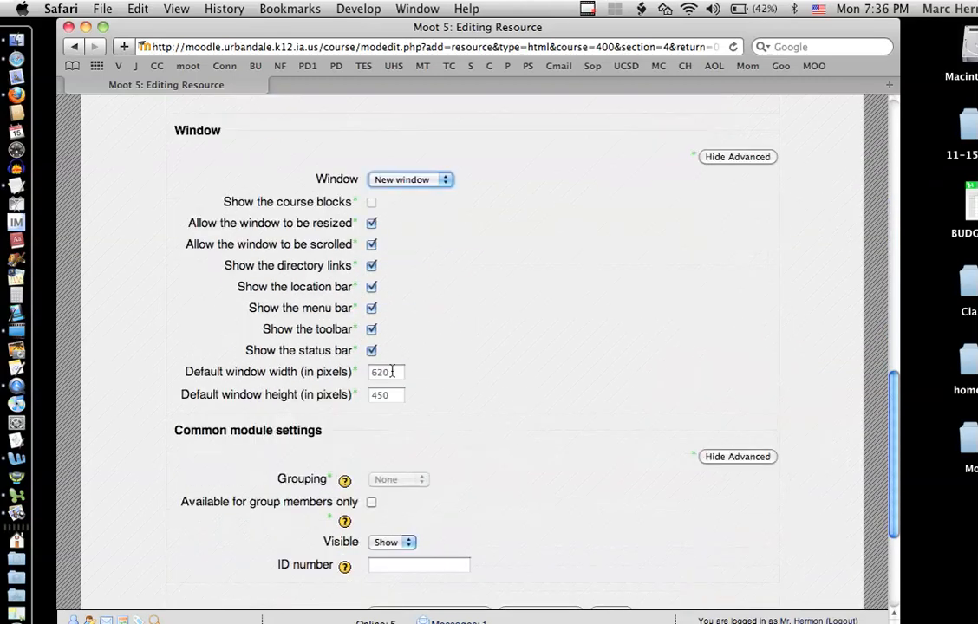
type("700")
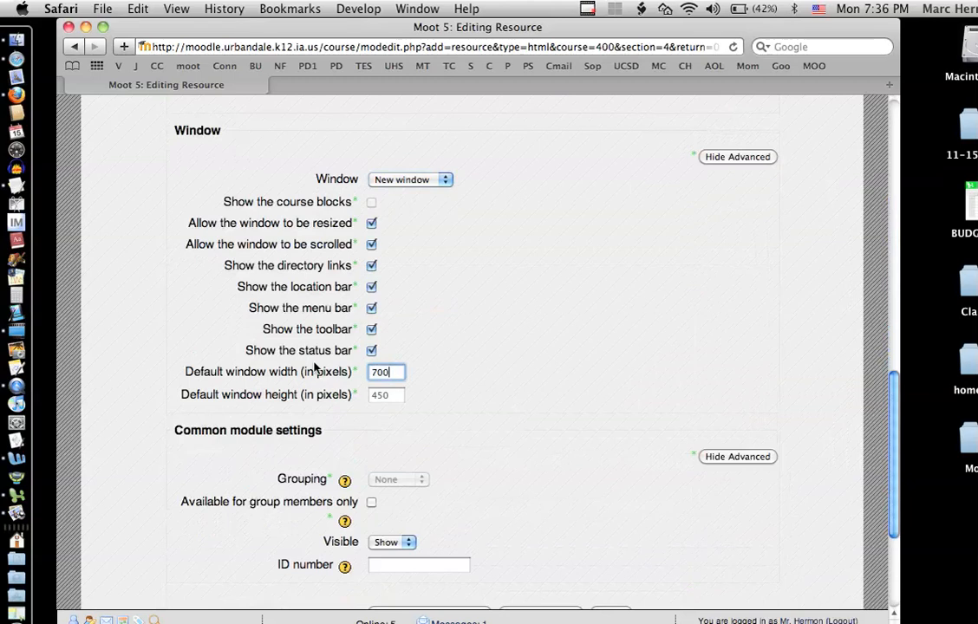
key("Tab")
type("800")
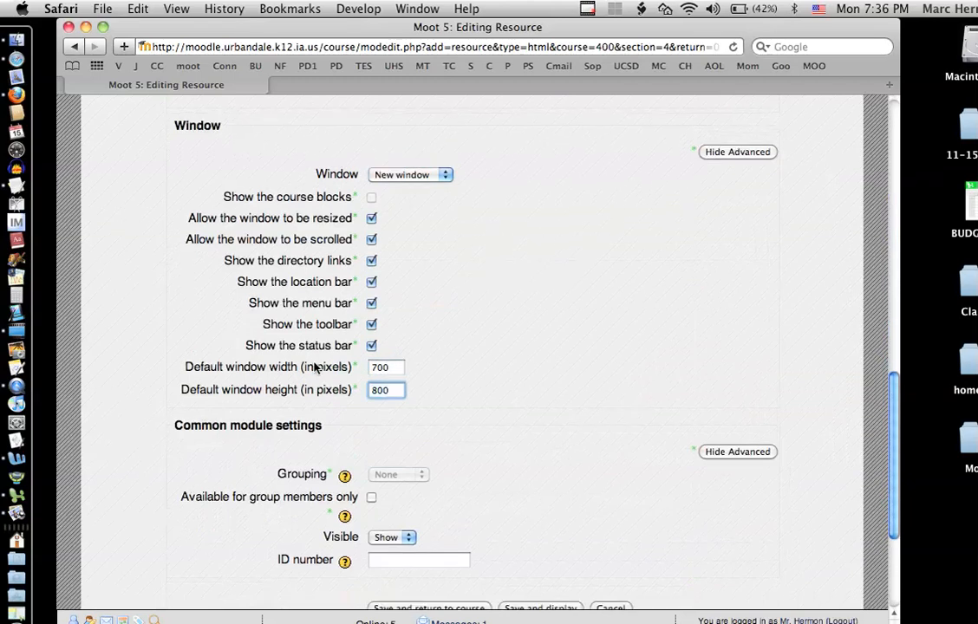
scroll(314, 367, "down", 5)
left_click(439, 402)
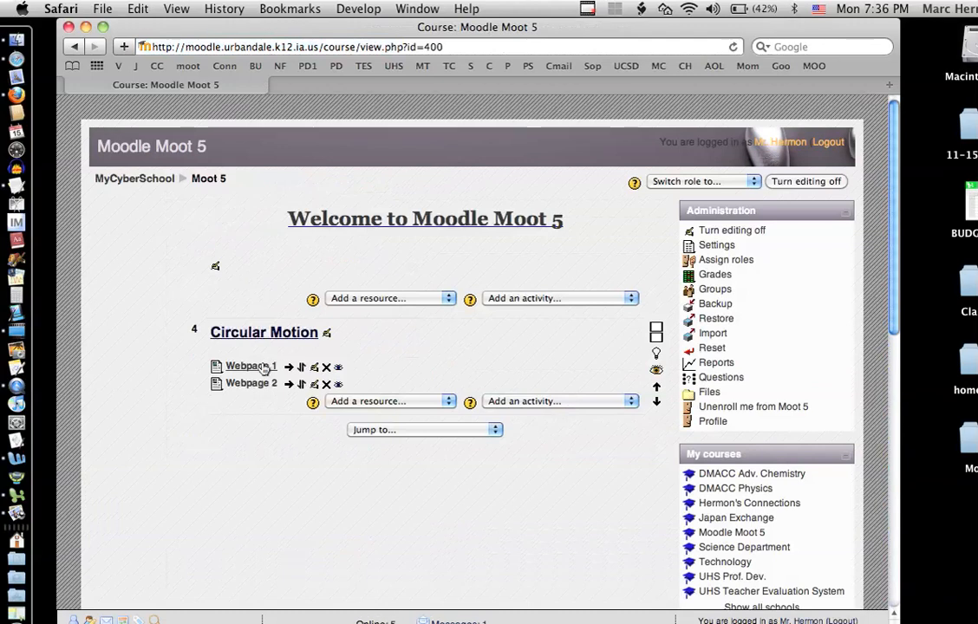
Open Webpage 2 from the Circular Motion topic, copy its full web address and close its window
left_click(263, 385)
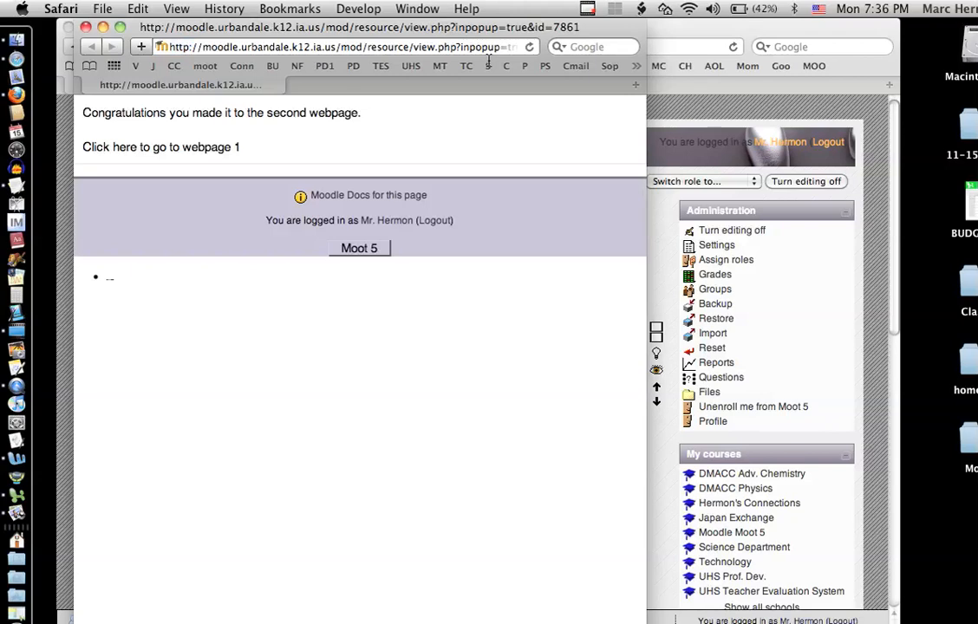
left_click_drag(171, 45, 641, 57)
key("super+c")
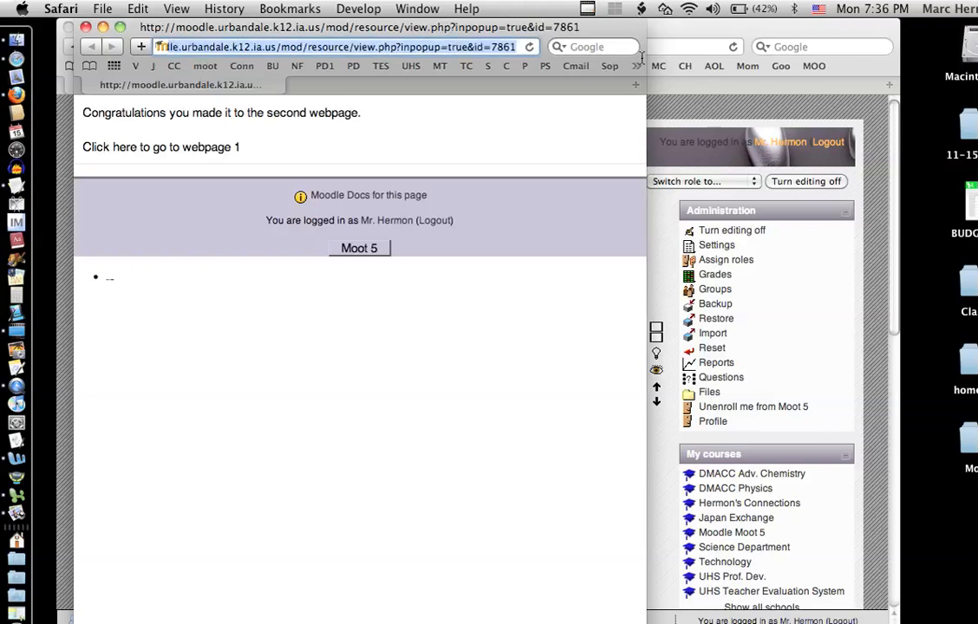
left_click(86, 28)
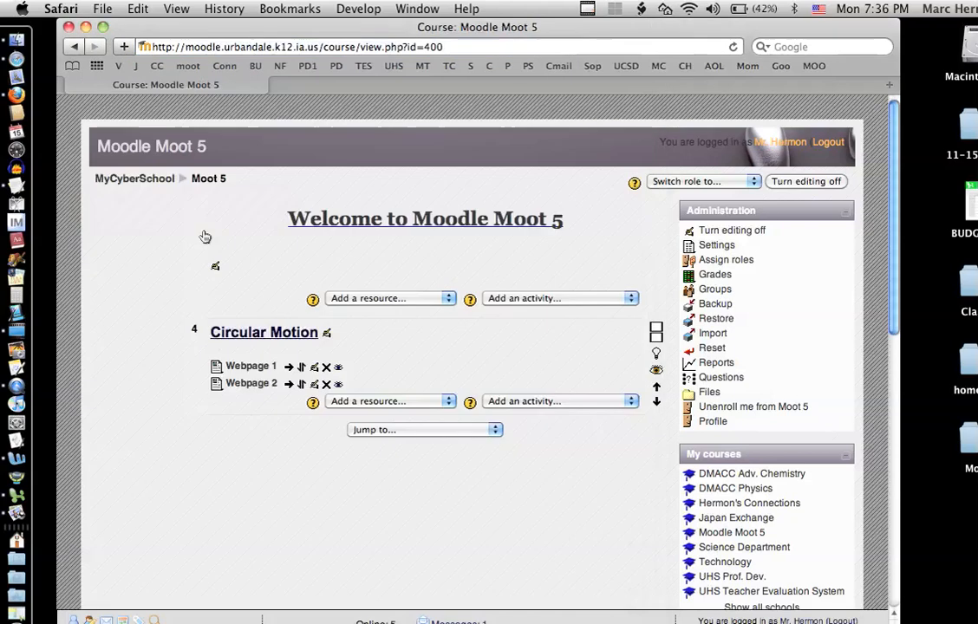
Edit Webpage 1 and link the word "here" in the page 2 sentence to the copied Webpage 2 address
left_click(315, 366)
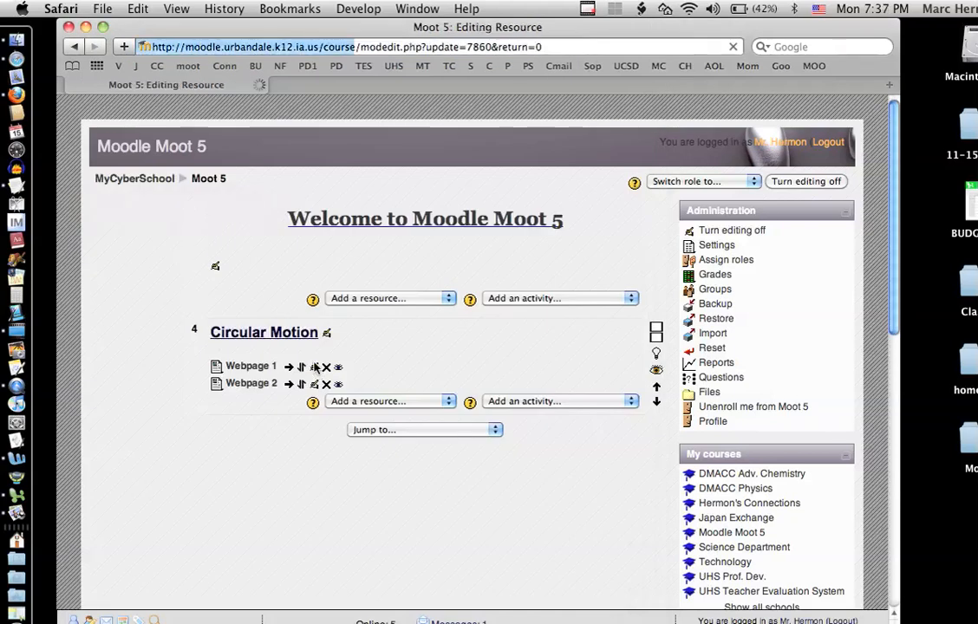
scroll(425, 342, "down", 10)
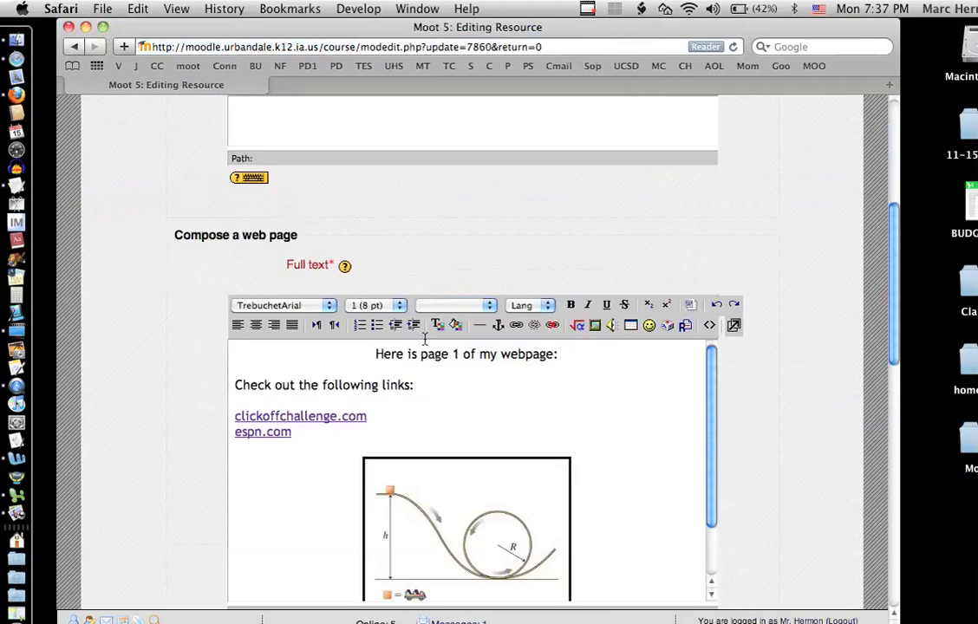
scroll(425, 342, "down", 5)
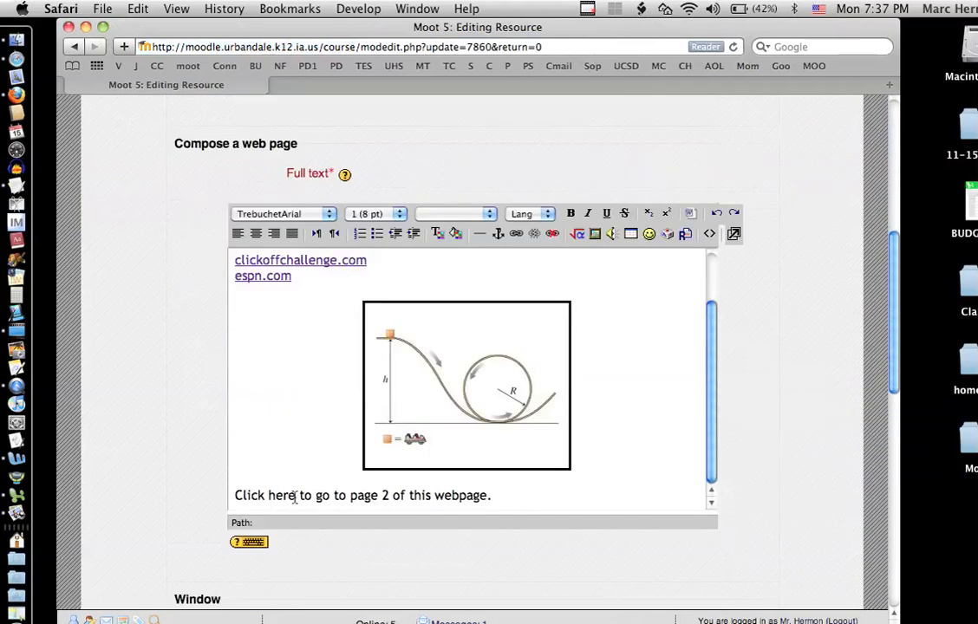
left_click_drag(296, 497, 269, 498)
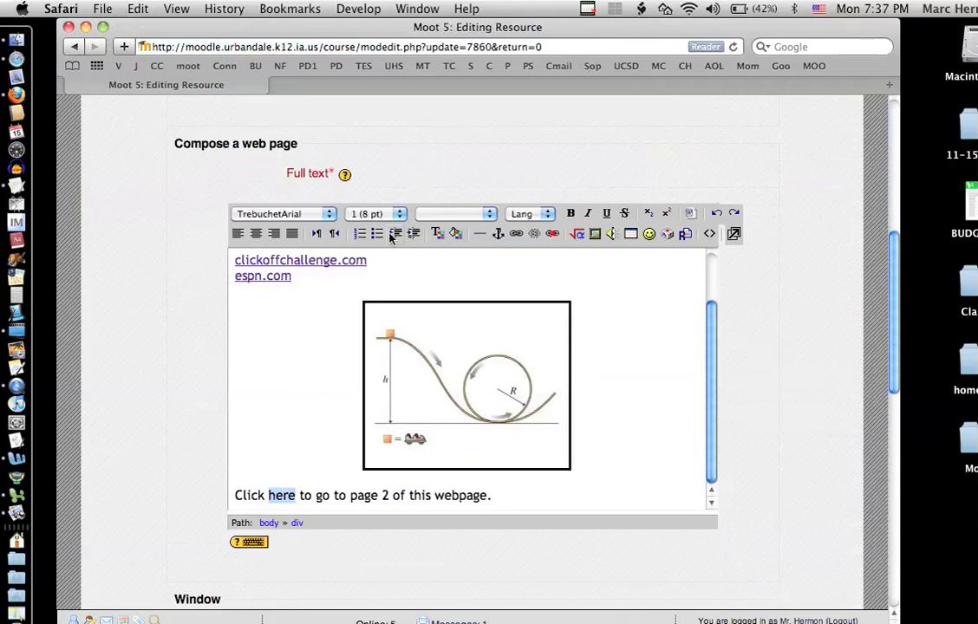
left_click(516, 233)
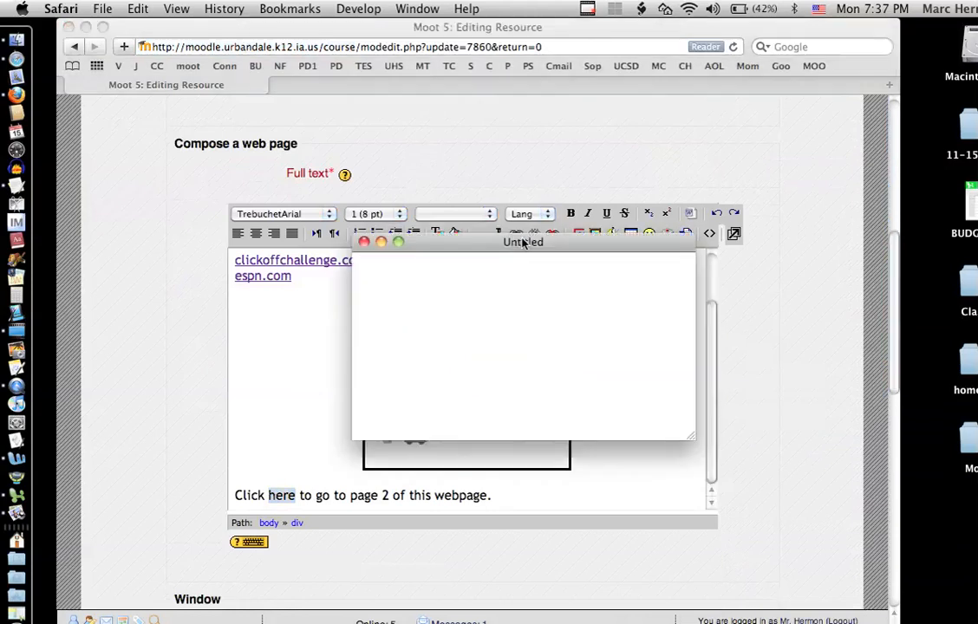
key("super+v")
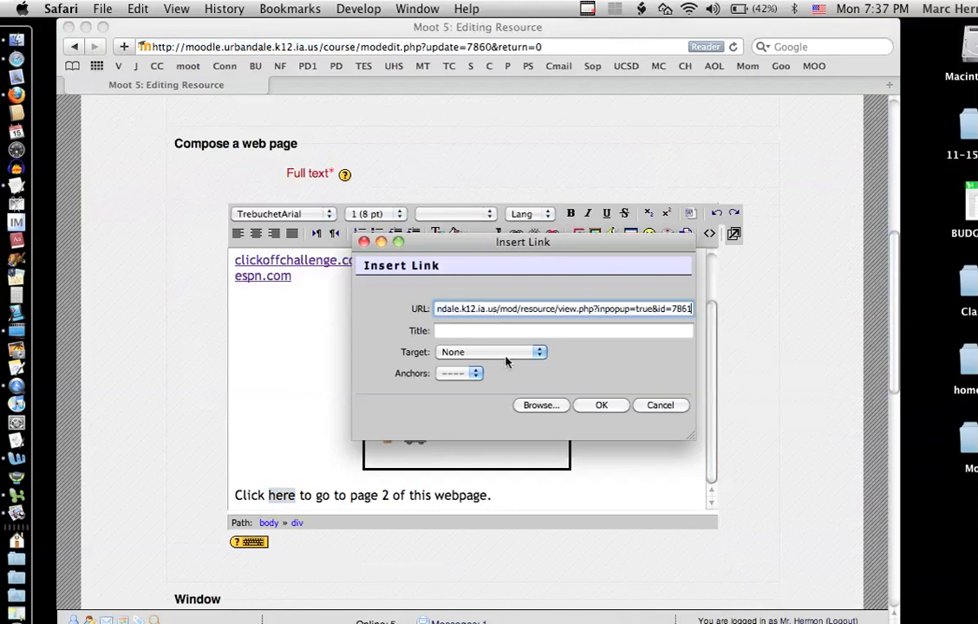
left_click(608, 406)
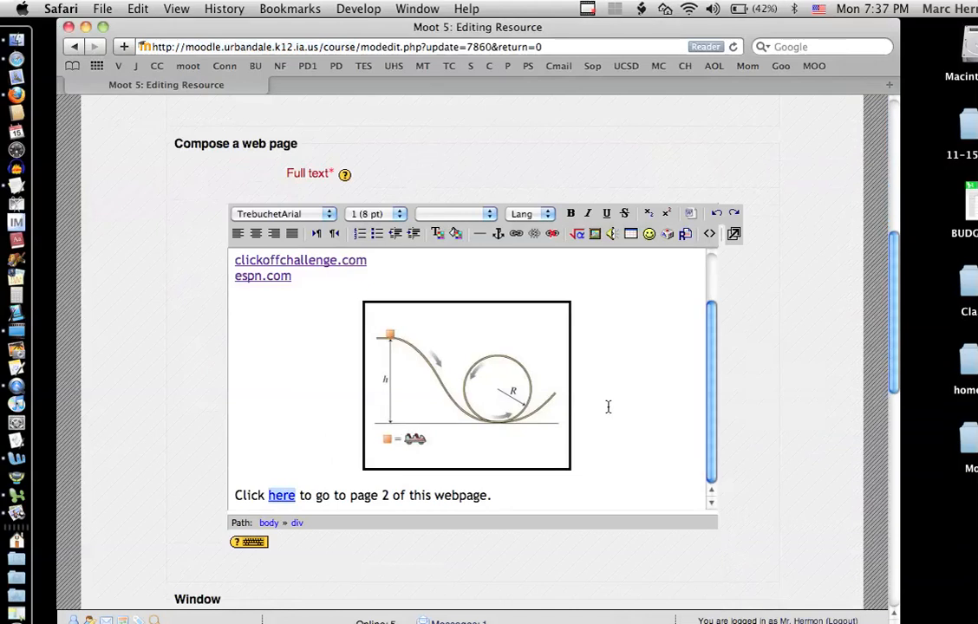
Save and display Webpage 1, and copy the full web address from its pop-up window before closing it
scroll(531, 503, "down", 5)
scroll(531, 505, "down", 4)
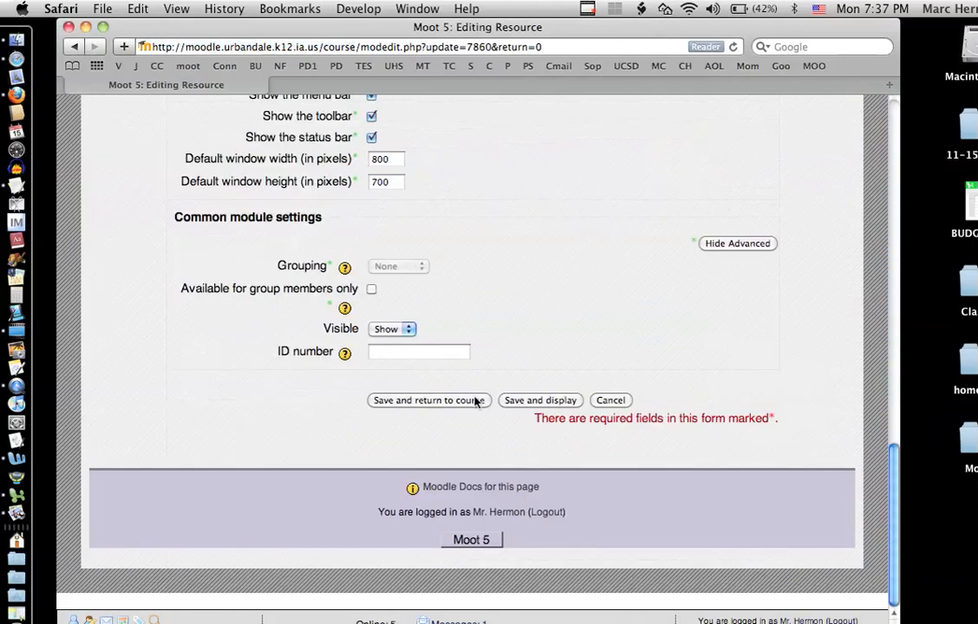
left_click(509, 400)
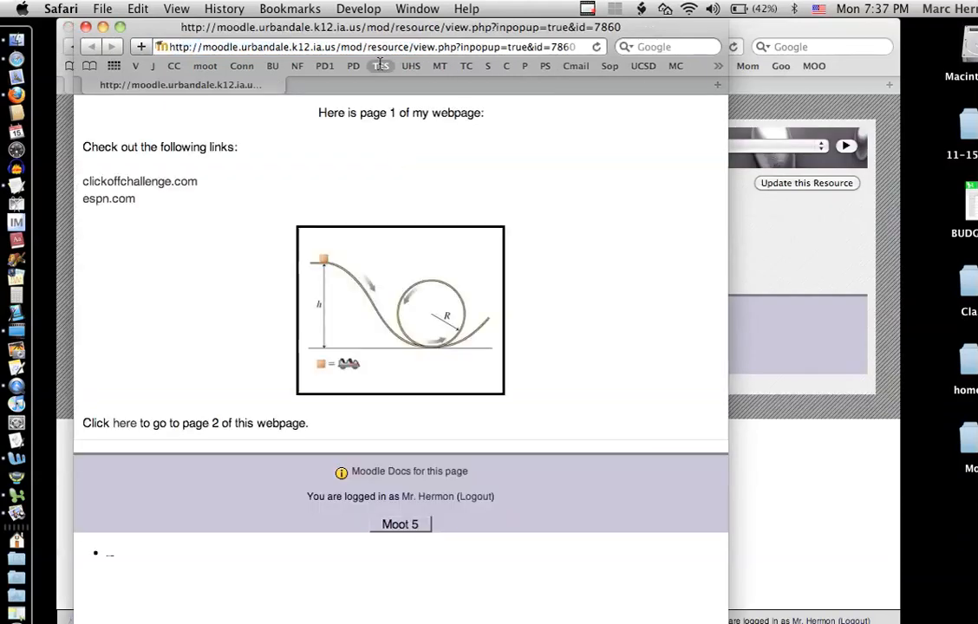
left_click(172, 48)
key("super+c")
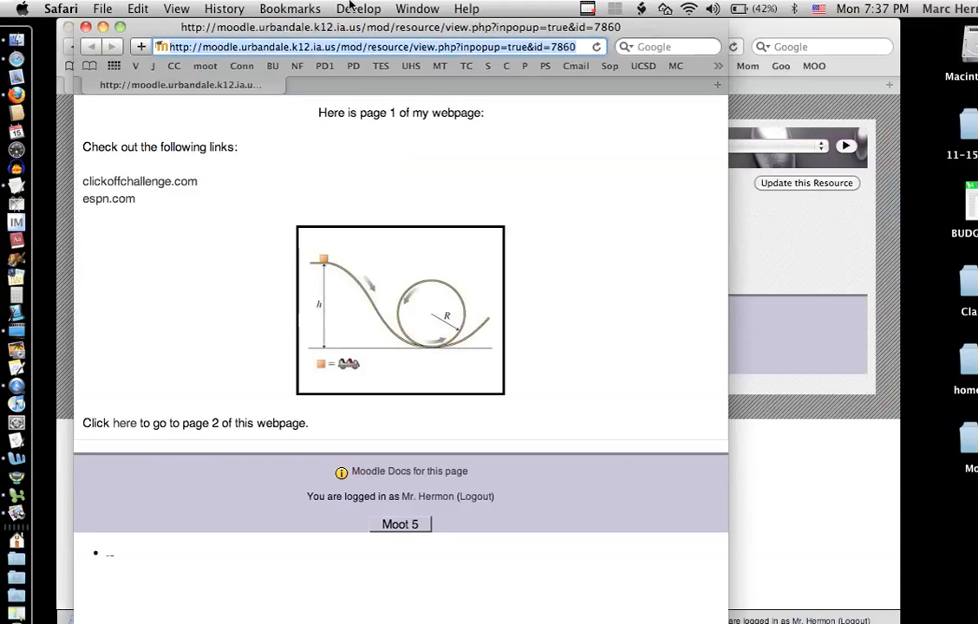
left_click(86, 27)
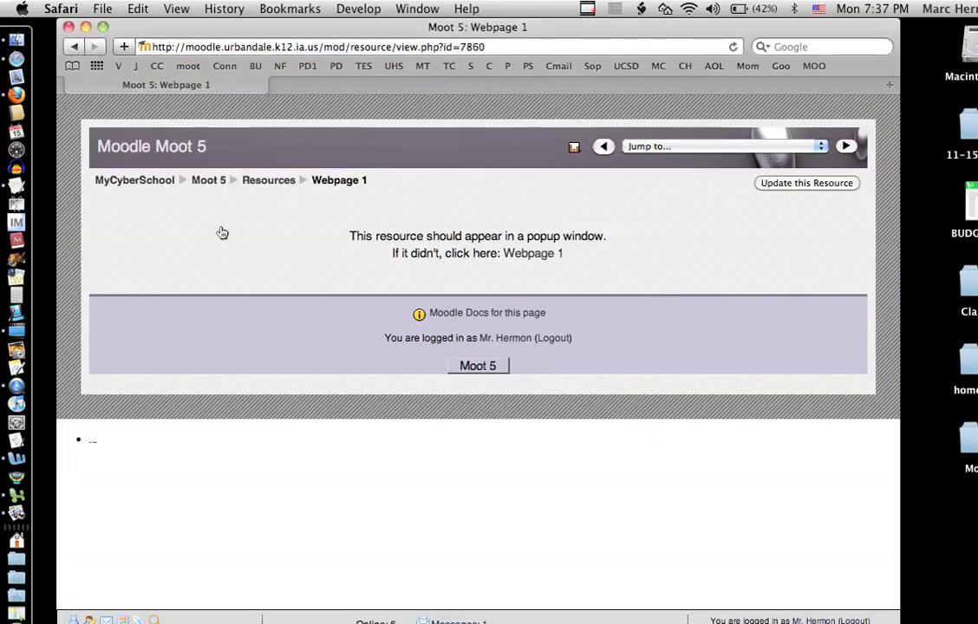
Link the word "here" in Webpage 2's full text to the copied Webpage 1 address, and save, returning to the course
left_click(219, 181)
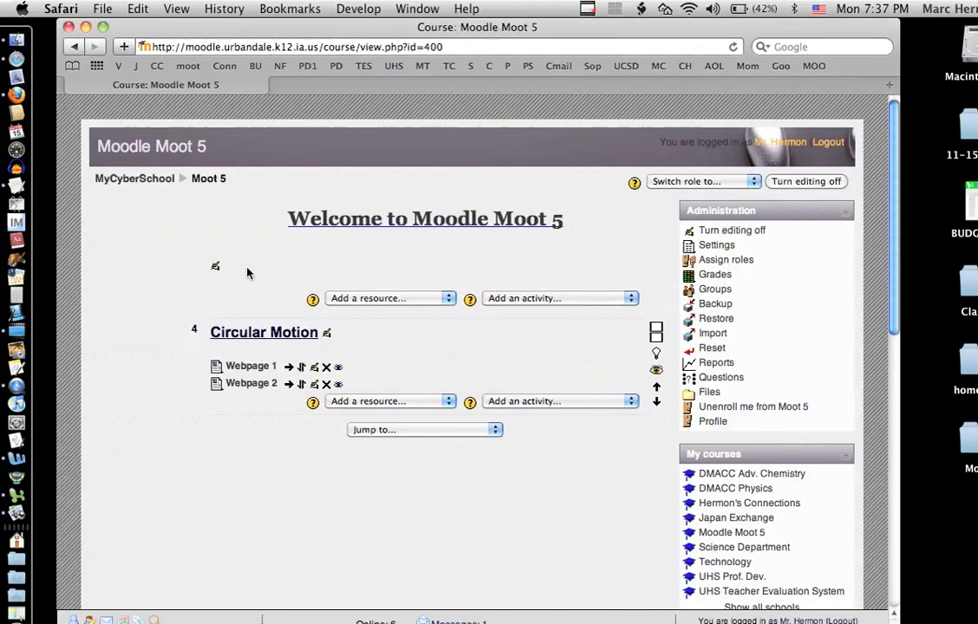
left_click(314, 386)
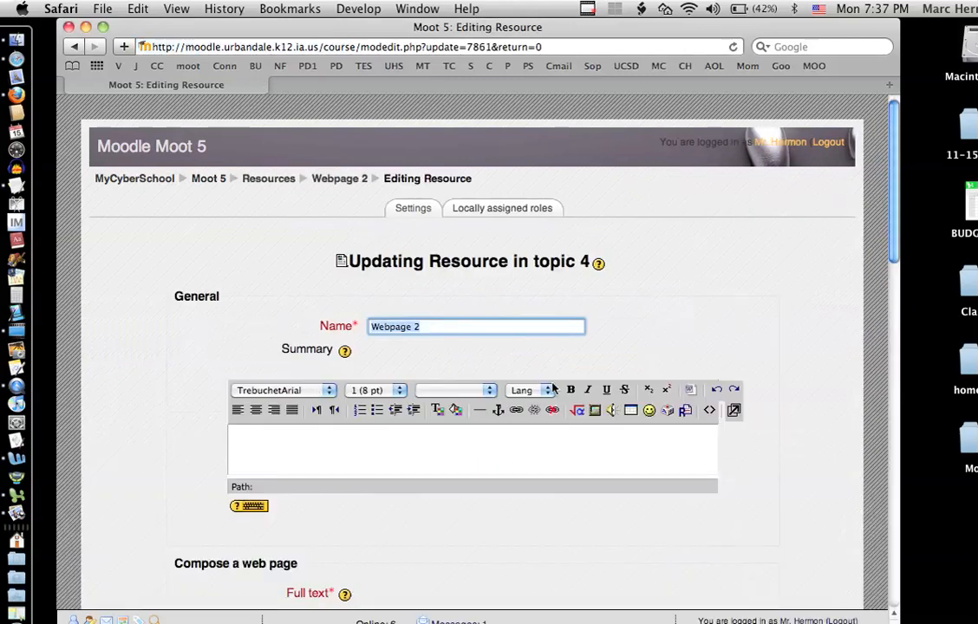
scroll(552, 390, "down", 5)
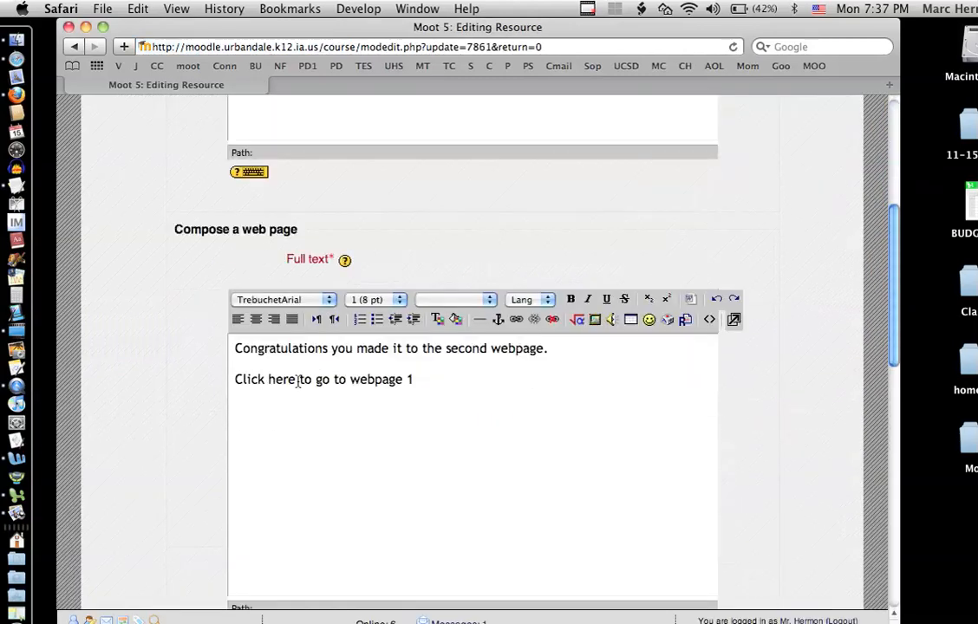
double_click(293, 379)
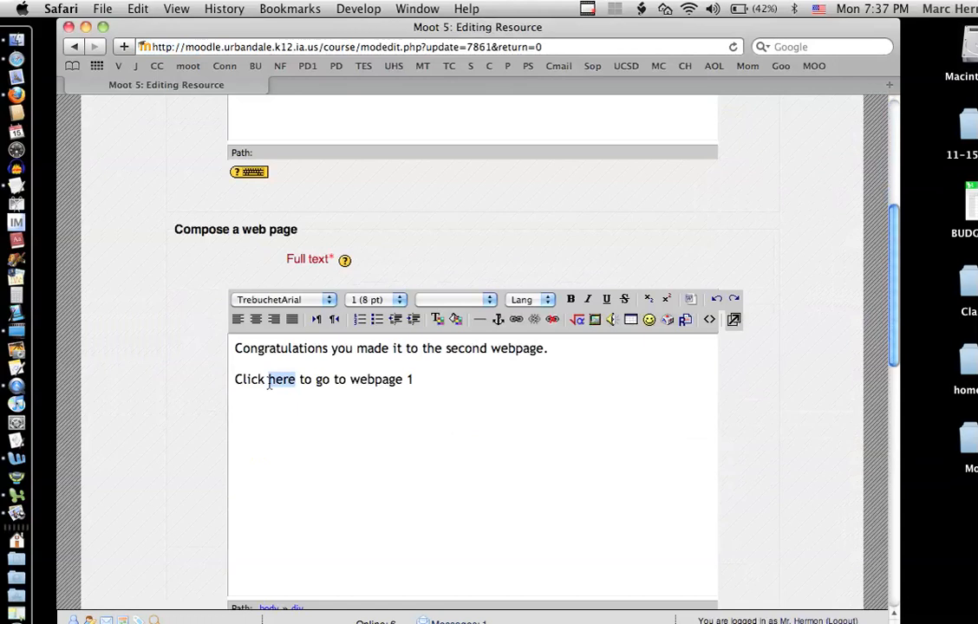
left_click(517, 319)
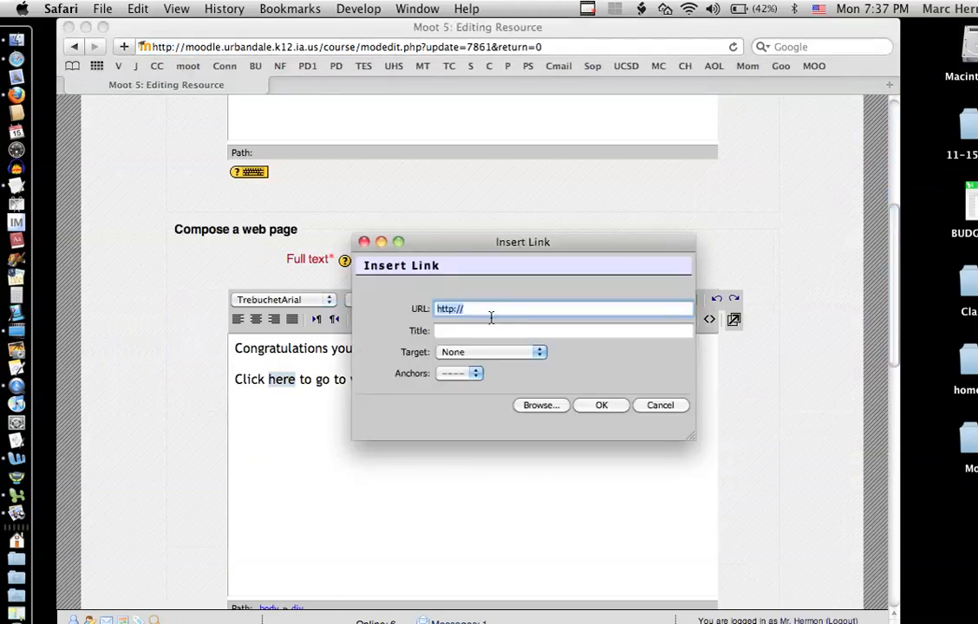
key("super+v")
left_click(601, 405)
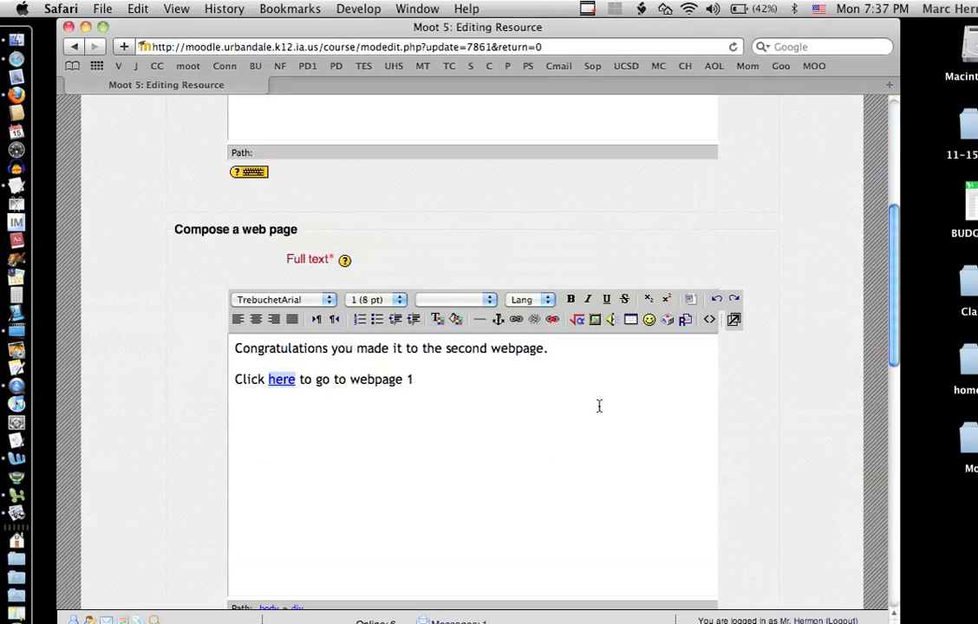
scroll(598, 406, "down", 10)
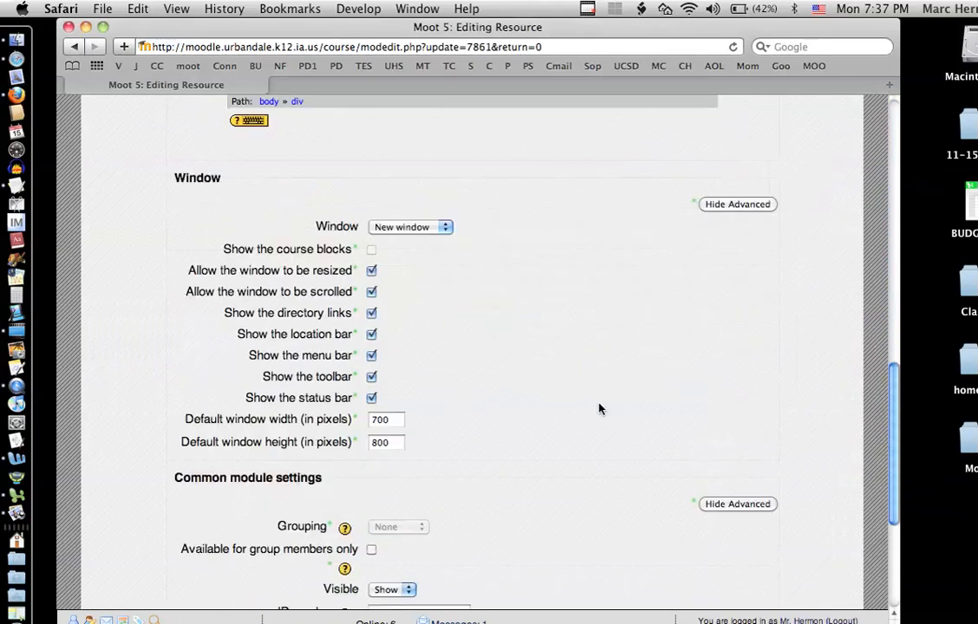
scroll(598, 408, "down", 5)
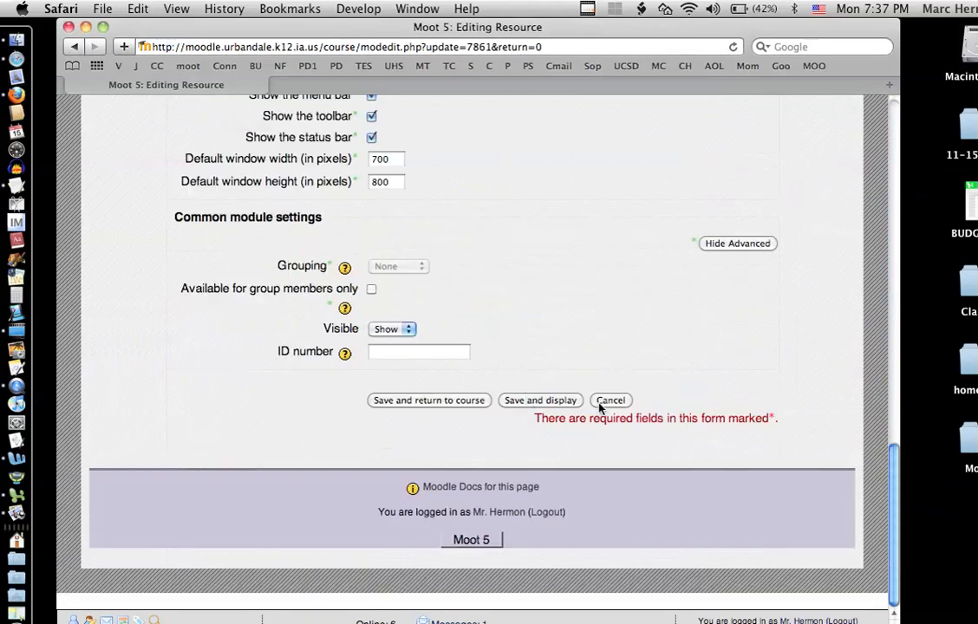
left_click(478, 400)
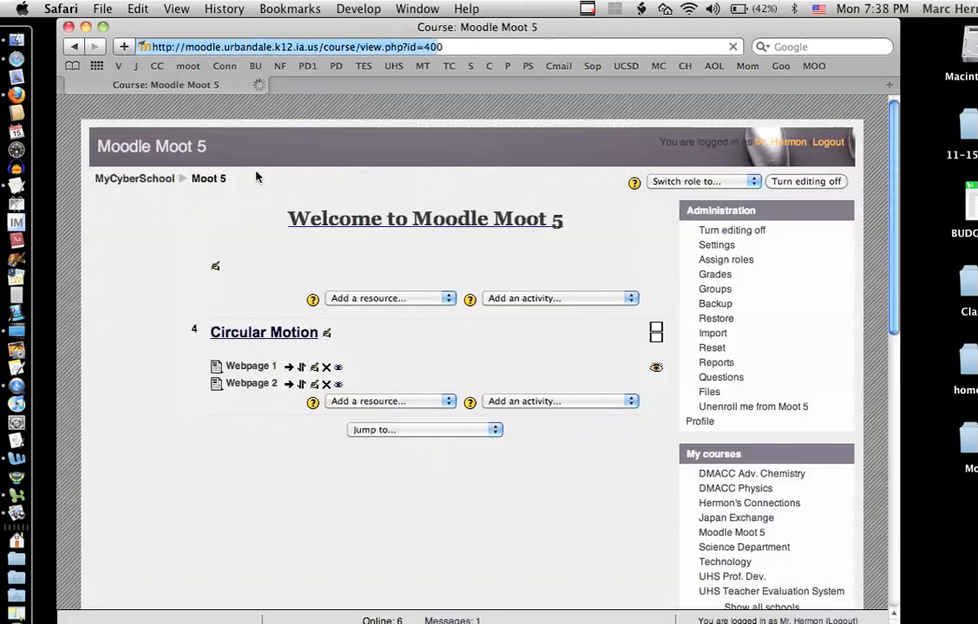
Test the "here" links from Webpage 1 to Webpage 2 and back, close the window and show all course topics
scroll(350, 277, "down", 2)
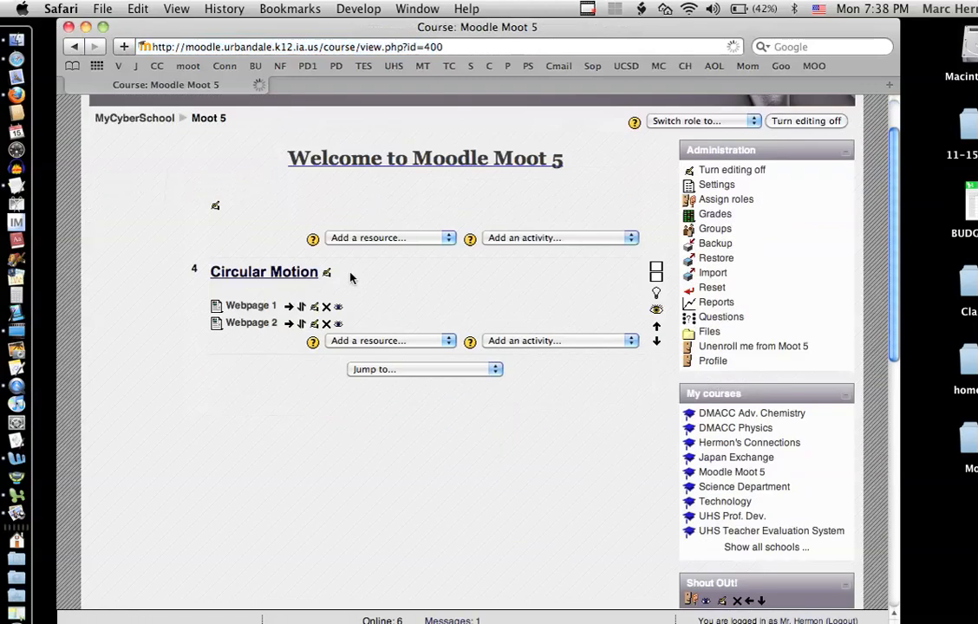
left_click(251, 305)
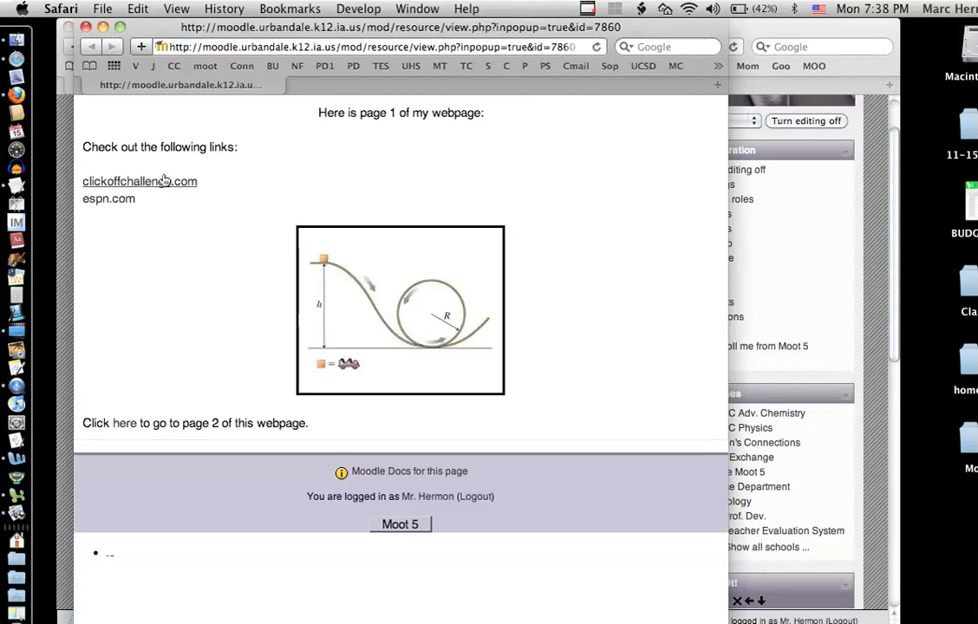
left_click(130, 426)
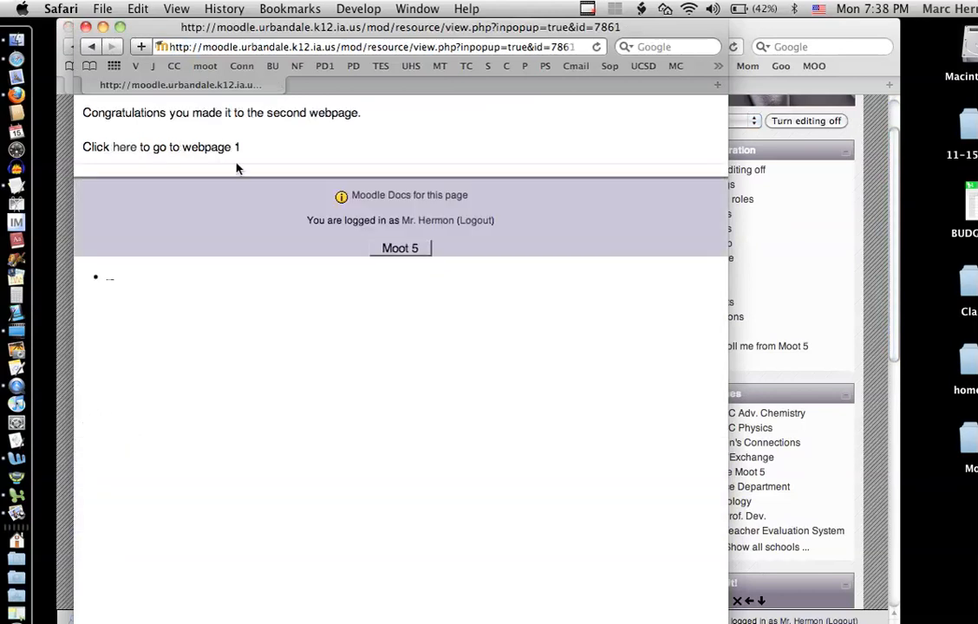
left_click(124, 148)
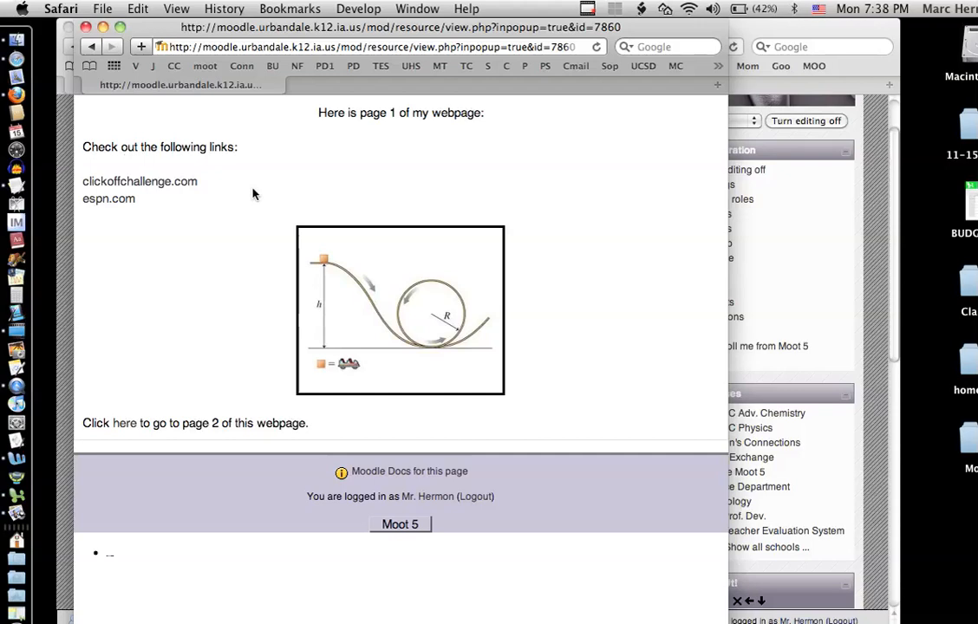
left_click(86, 27)
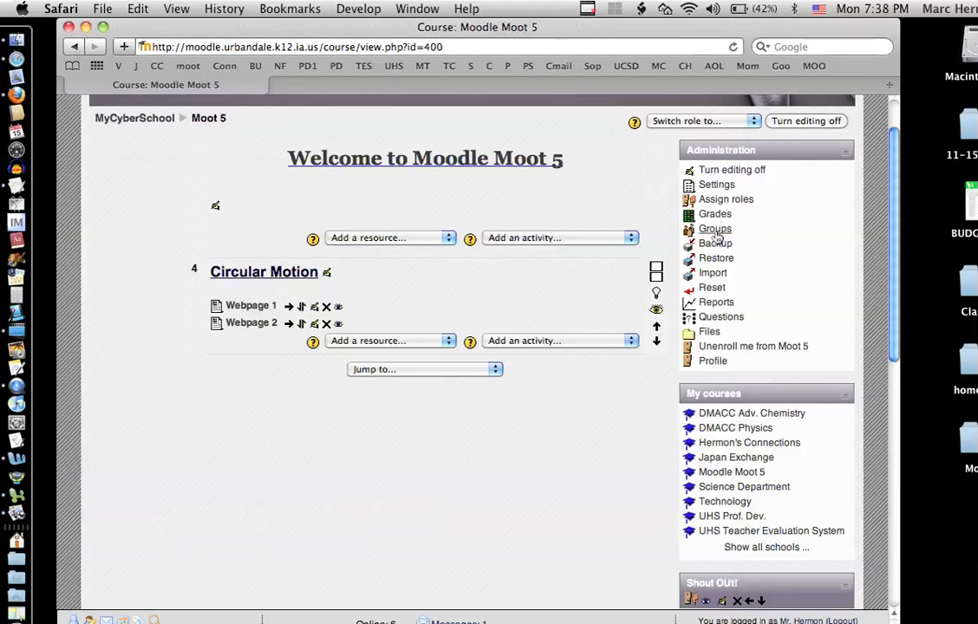
left_click(657, 273)
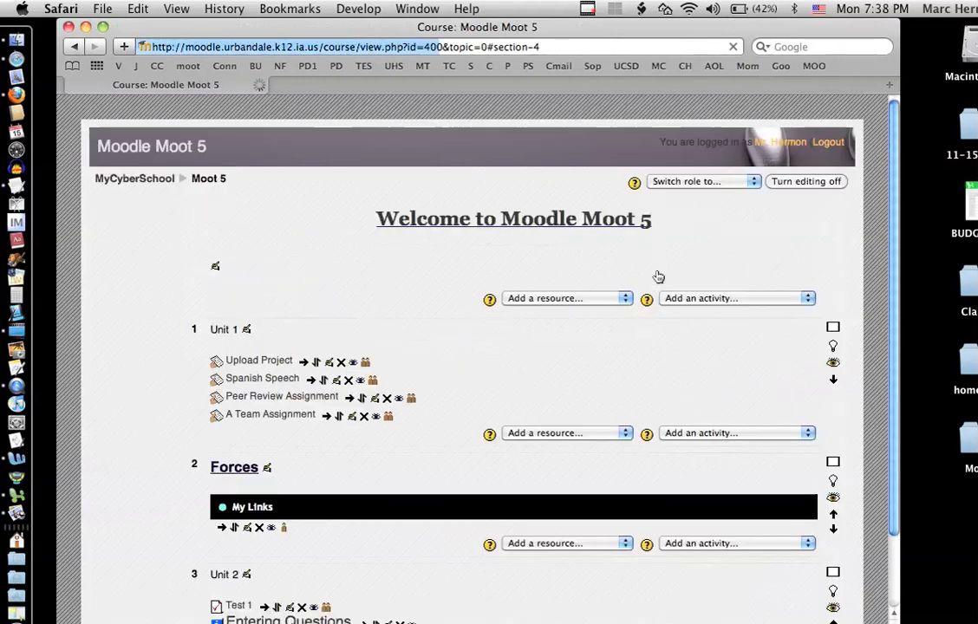
Look over the course's topic sections from Unit 1 to Inserting A Label, including the two web pages under Circular Motion
scroll(656, 276, "up", 5)
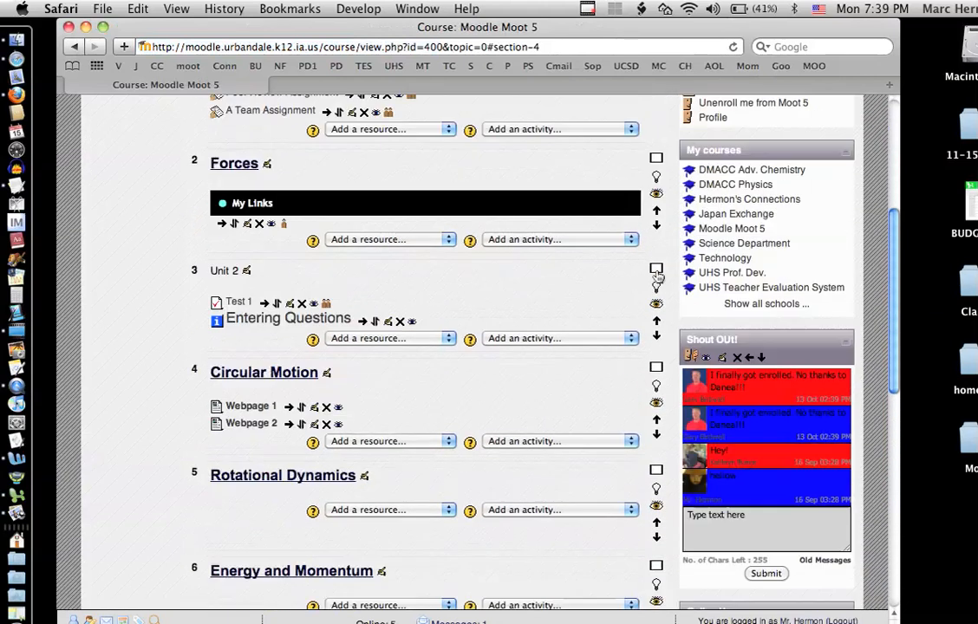
scroll(656, 275, "down", 5)
scroll(656, 276, "up", 3)
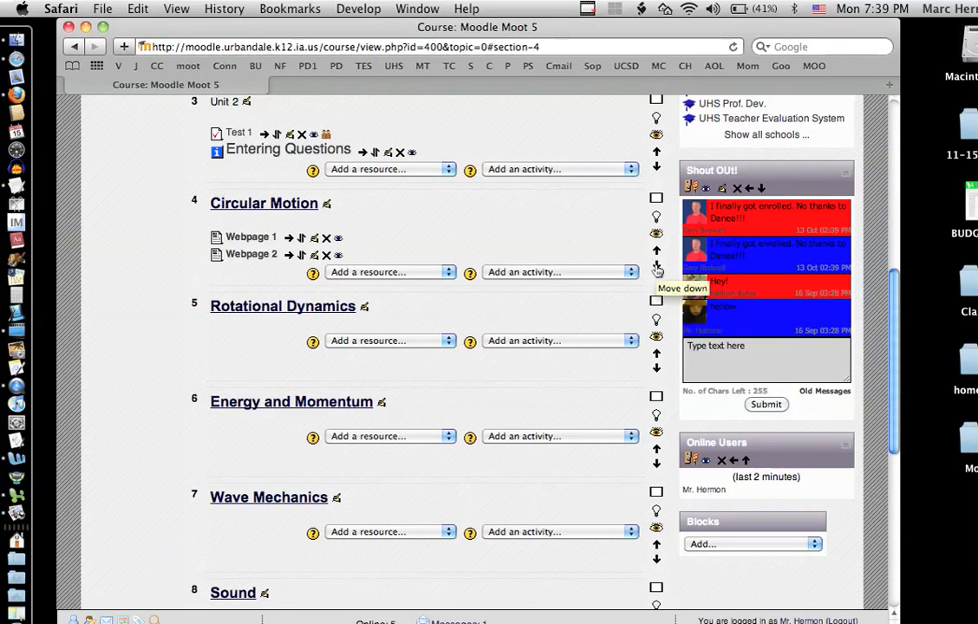
scroll(455, 237, "up", 4)
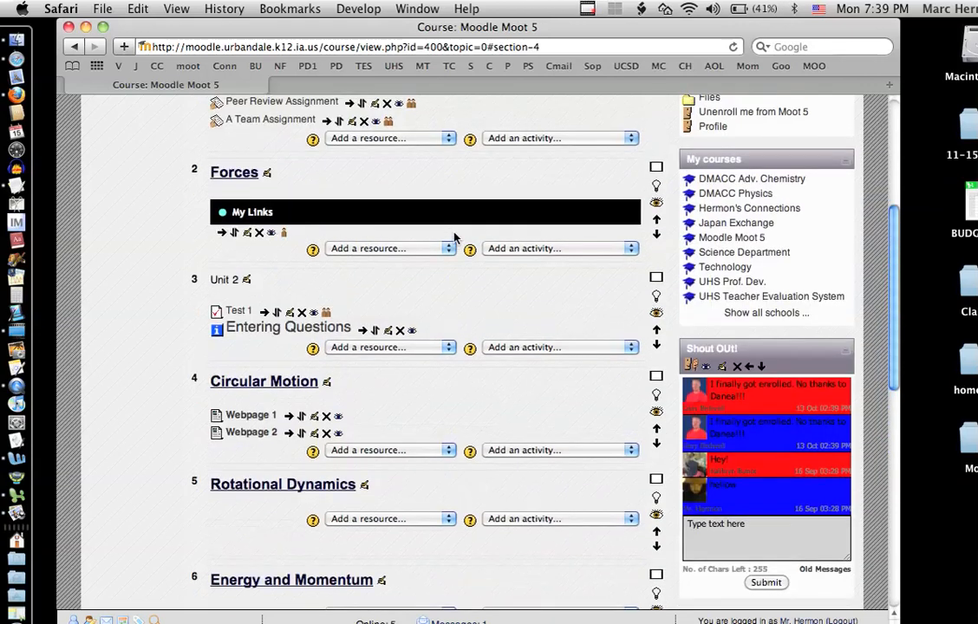
scroll(454, 238, "up", 3)
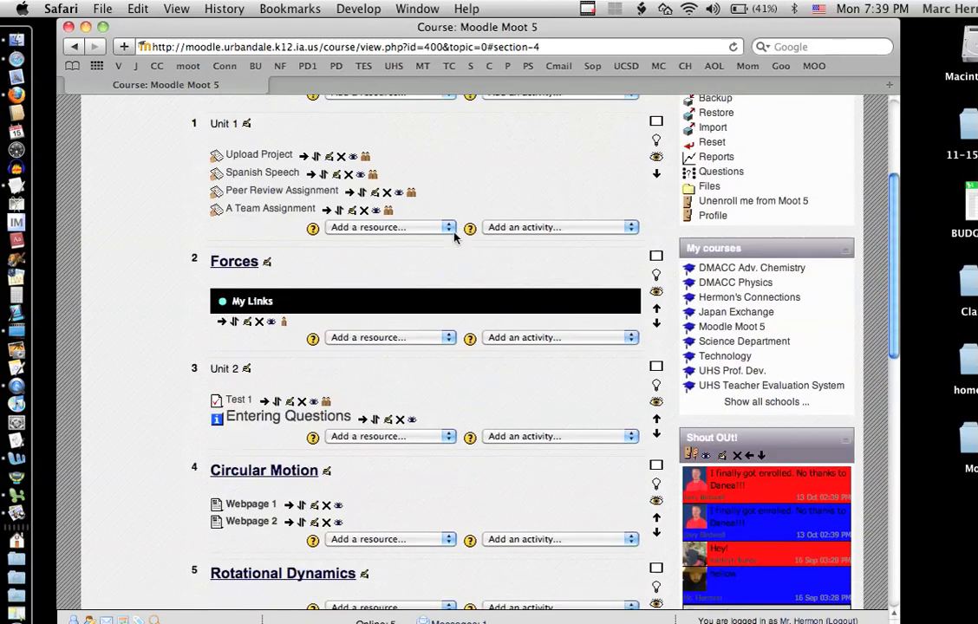
scroll(454, 238, "down", 10)
scroll(454, 238, "down", 3)
scroll(454, 238, "up", 8)
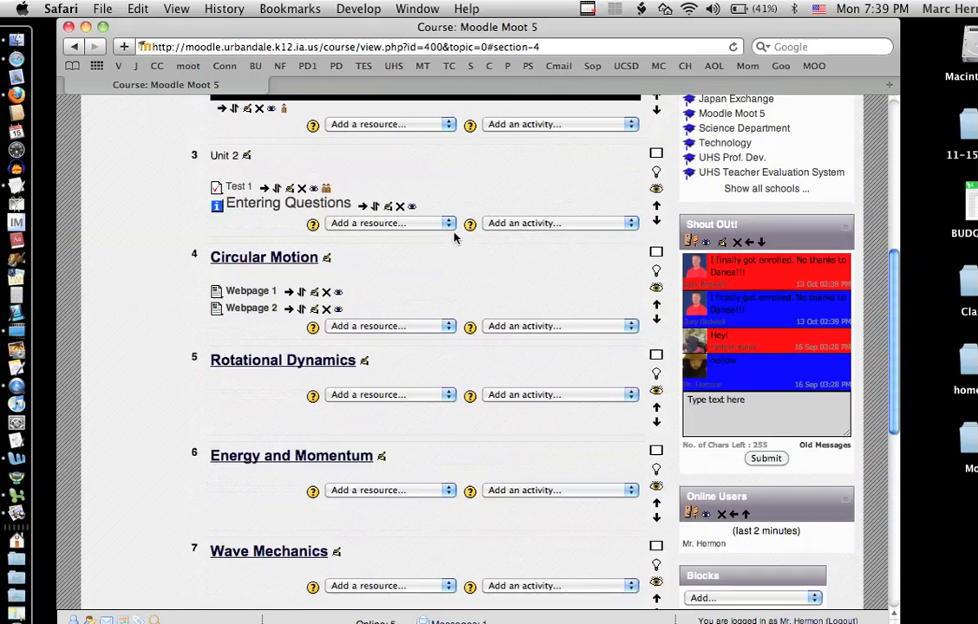
scroll(456, 239, "up", 1)
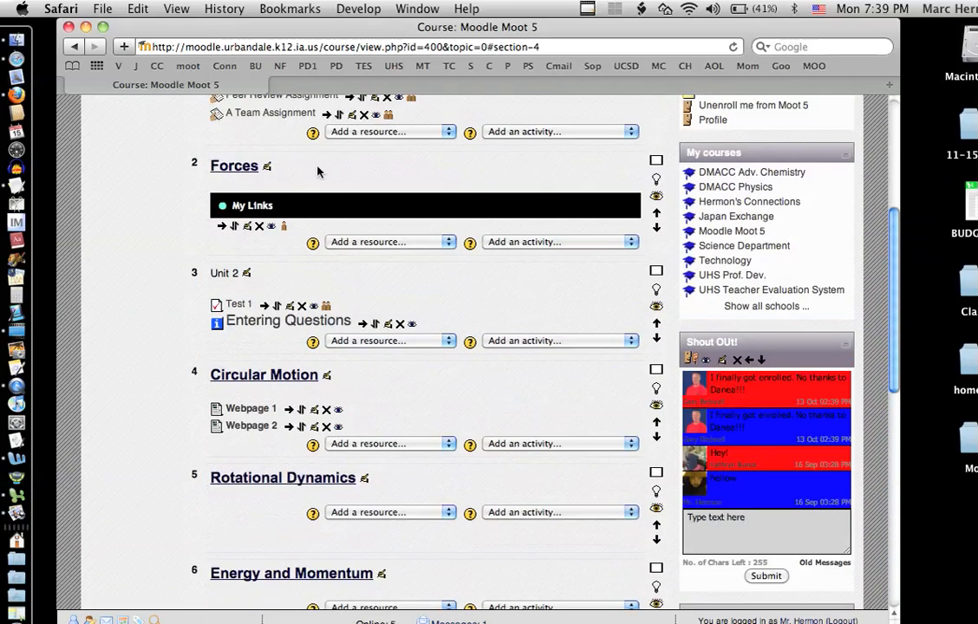
scroll(317, 172, "down", 5)
scroll(317, 171, "up", 6)
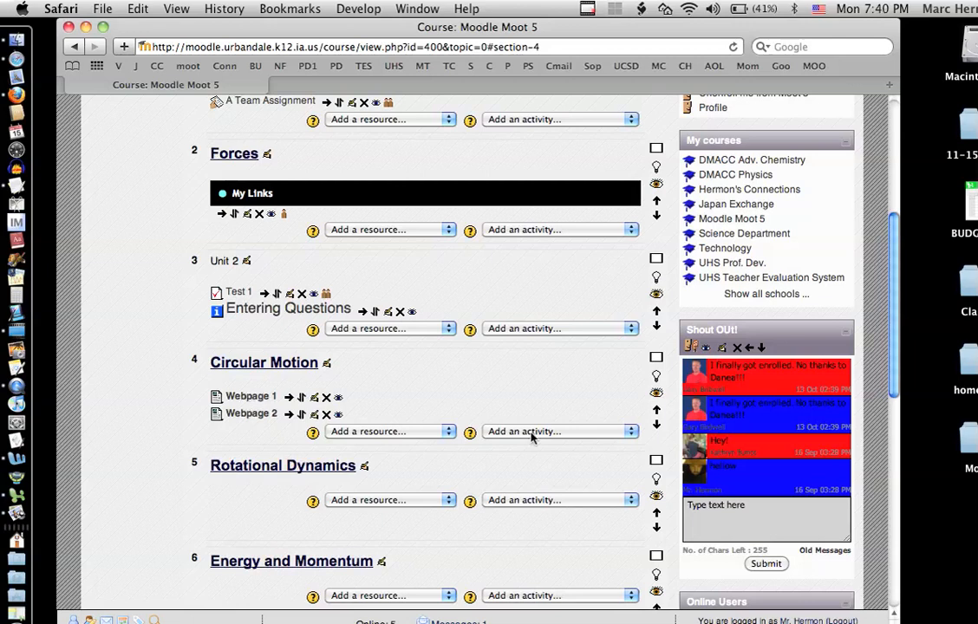
scroll(531, 438, "down", 10)
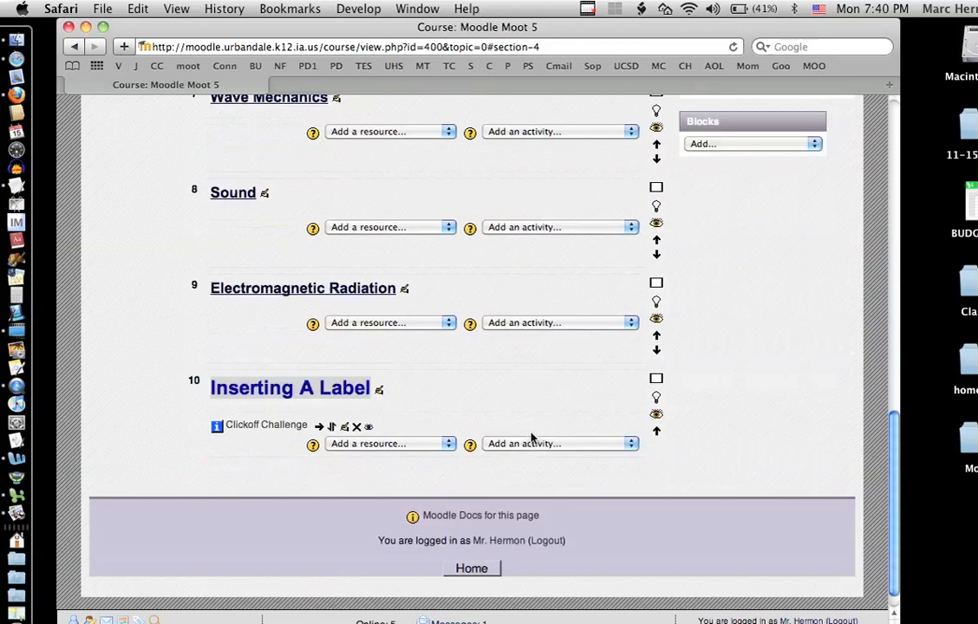
scroll(532, 438, "up", 10)
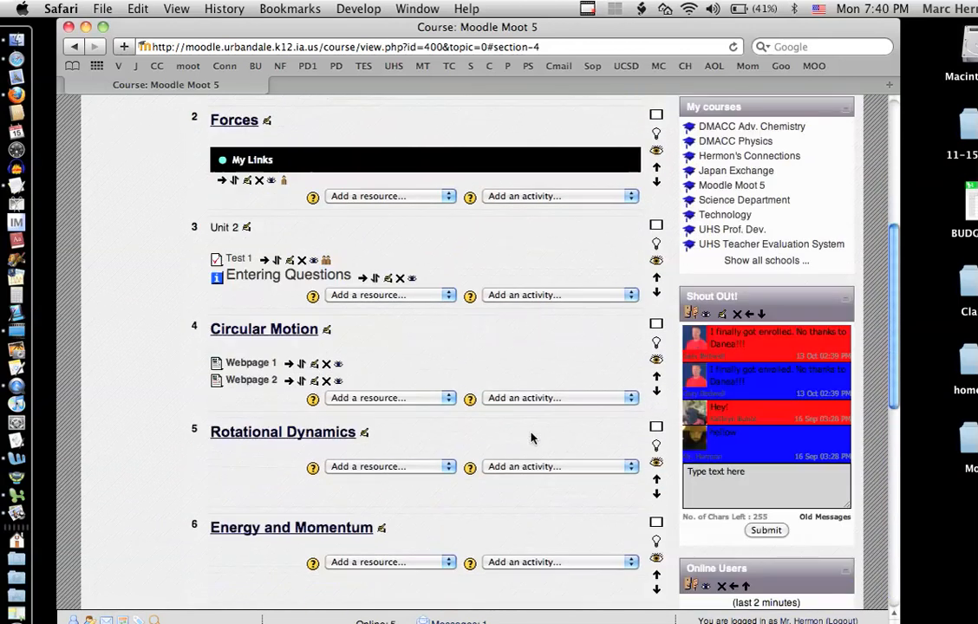
scroll(532, 437, "up", 6)
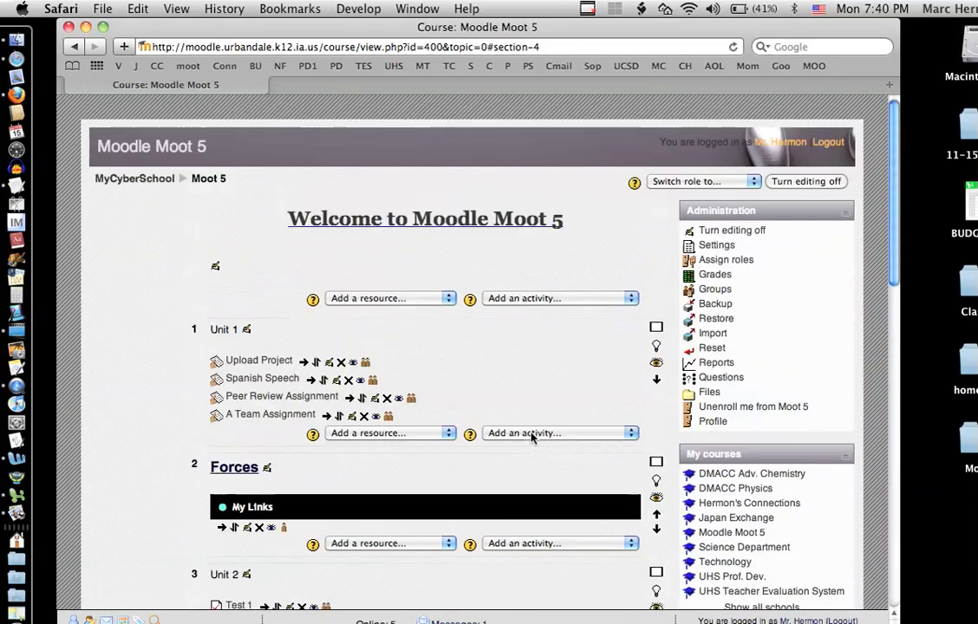